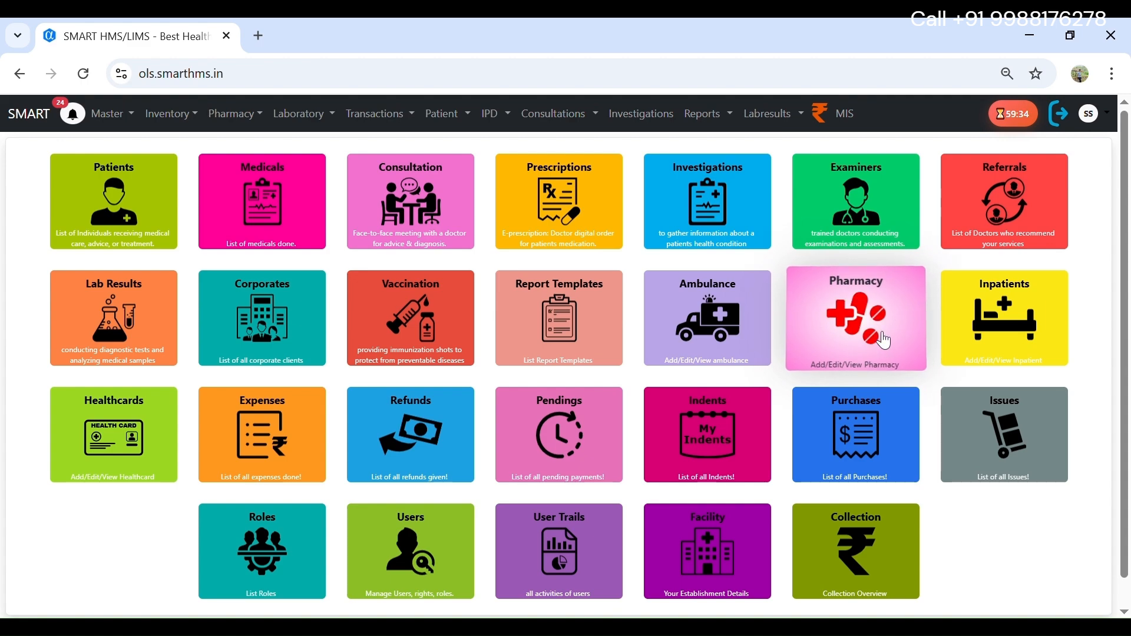
- Open a blank pharmacy purchase entry form from the list of pharmacy purchases
{"action": "left_click", "coordinate": [259, 115]}
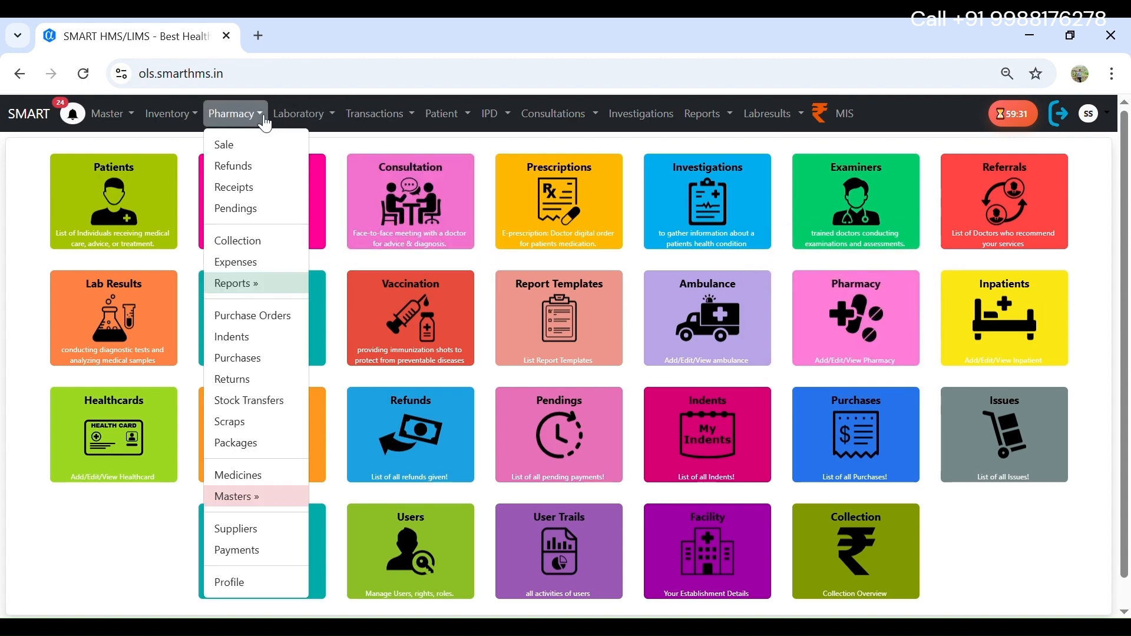
{"action": "left_click", "coordinate": [256, 357]}
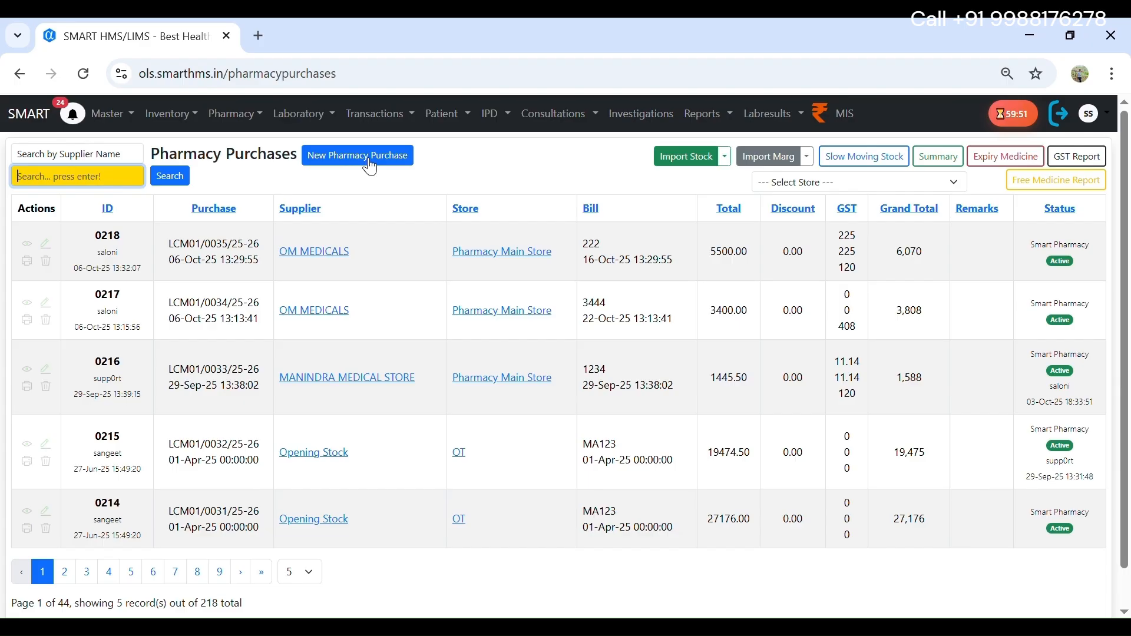
{"action": "left_click", "coordinate": [370, 167]}
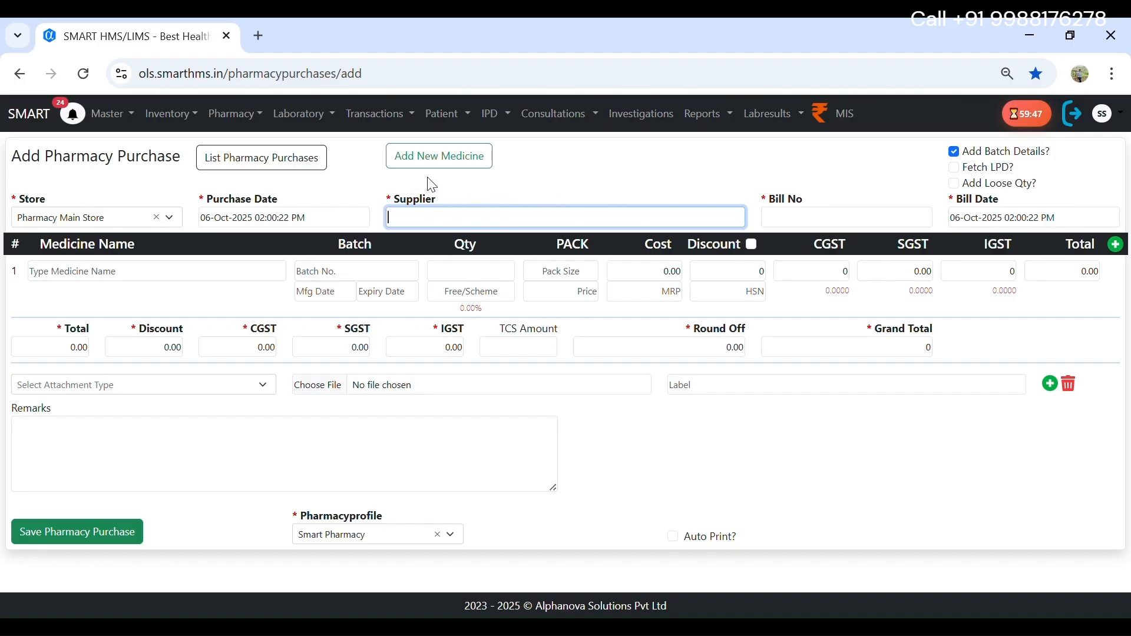
- Open a blank entry form for a new pharmacy supplier and view its available attachment types
{"action": "left_click", "coordinate": [263, 124]}
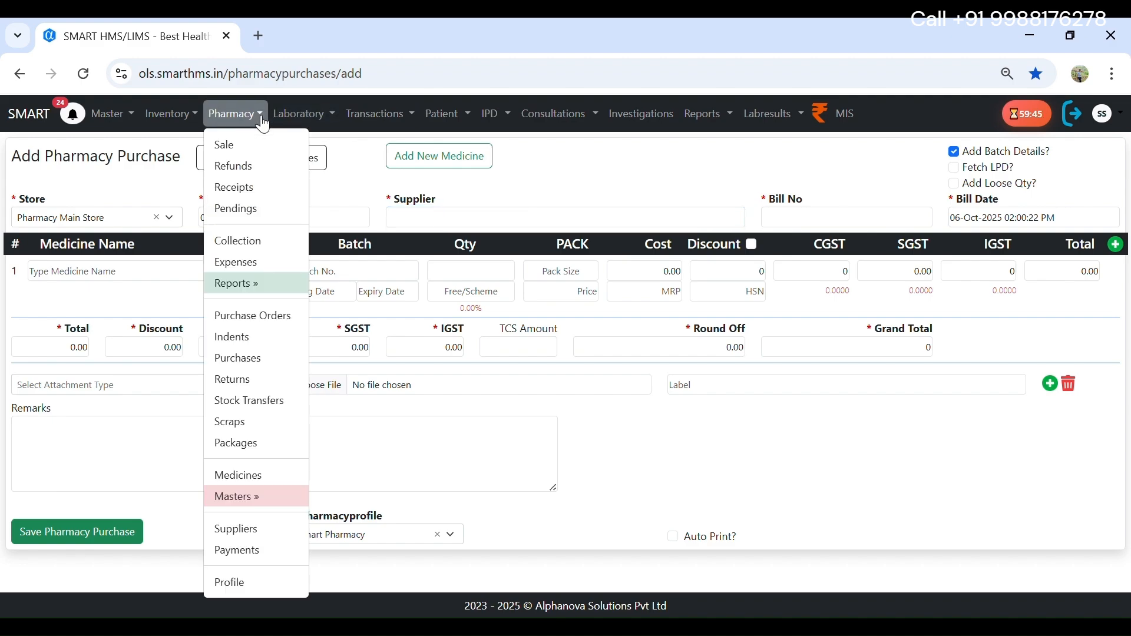
{"action": "left_click", "coordinate": [253, 539]}
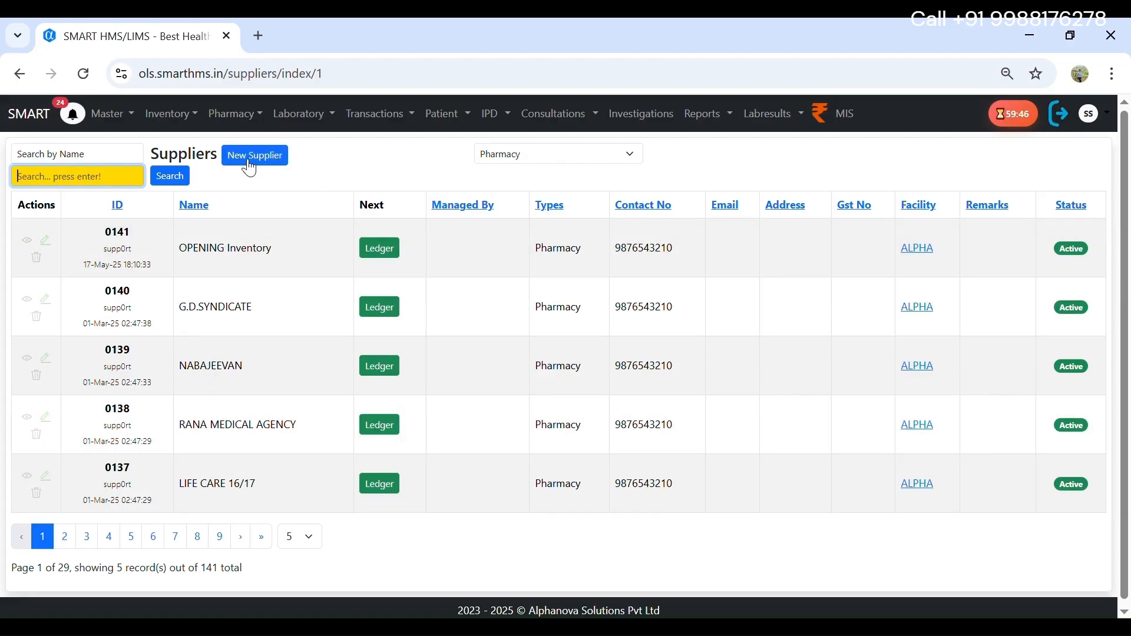
{"action": "left_click", "coordinate": [267, 160]}
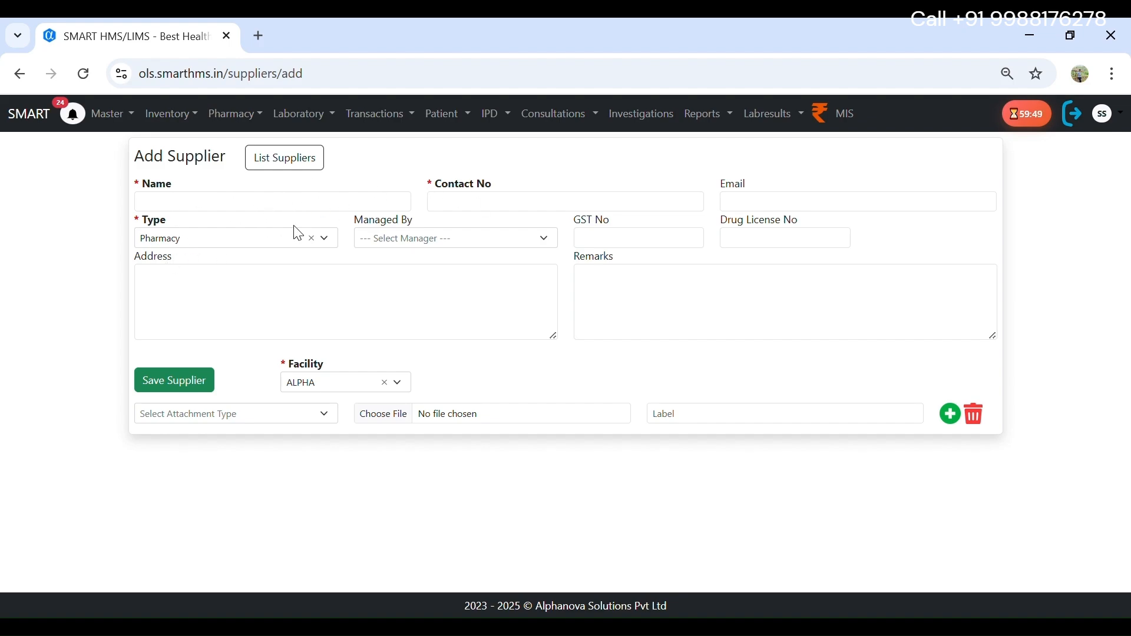
{"action": "left_click", "coordinate": [245, 421]}
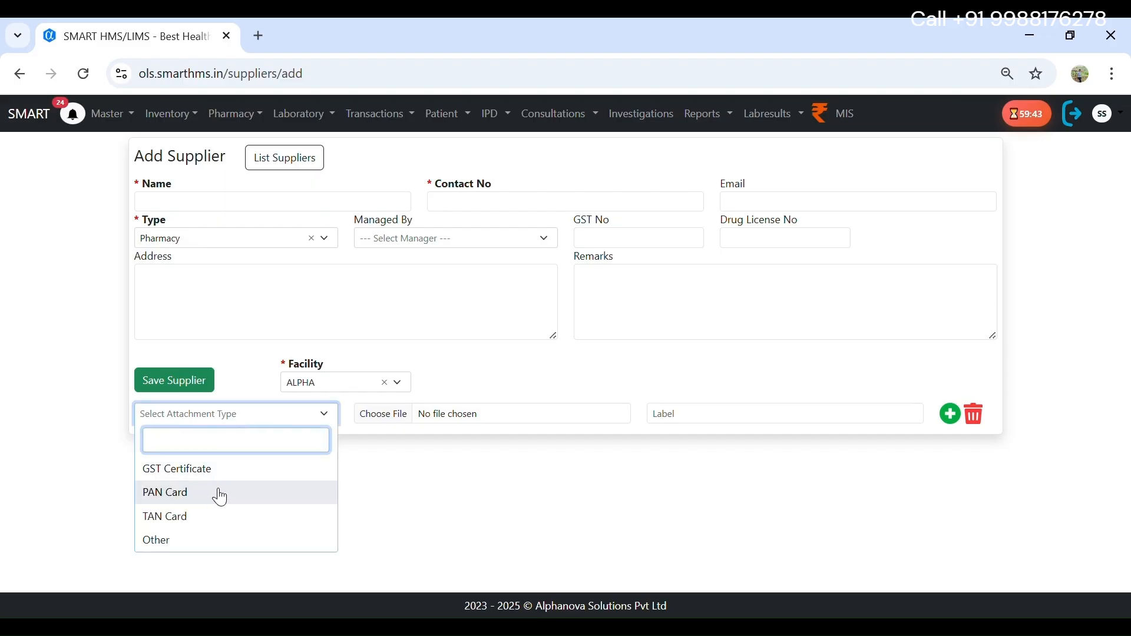
{"action": "left_click", "coordinate": [389, 497]}
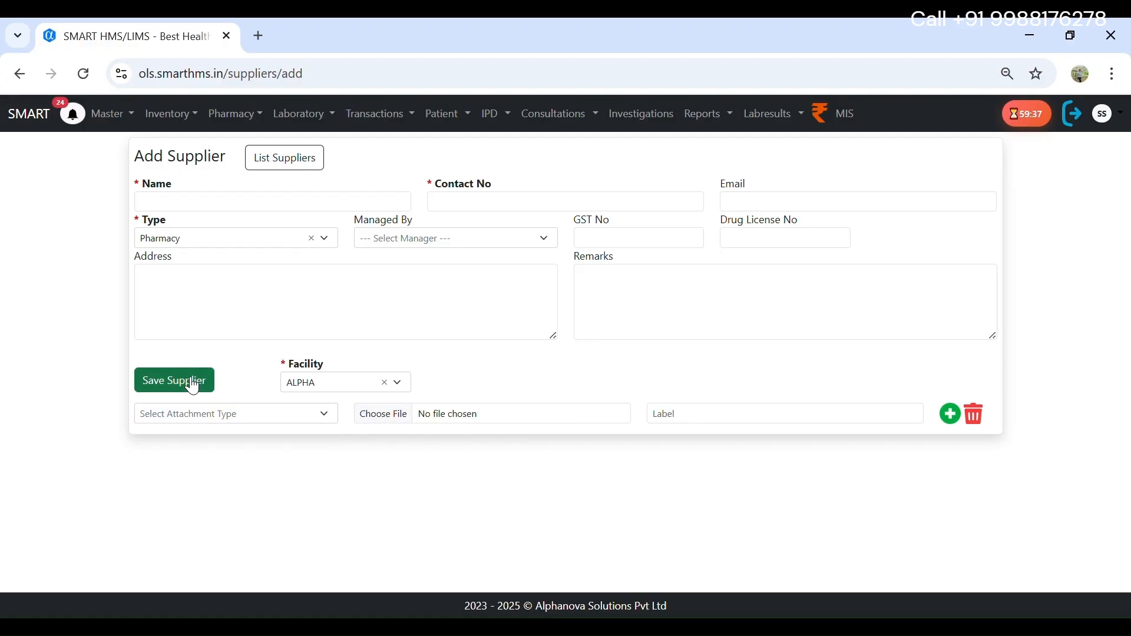
- Start a new pharmacy purchase with supplier NEW GHOSH BROTHERS(MEDICINECOMPLEX) and bill number 234
{"action": "left_click", "coordinate": [264, 128]}
{"action": "left_click", "coordinate": [261, 357]}
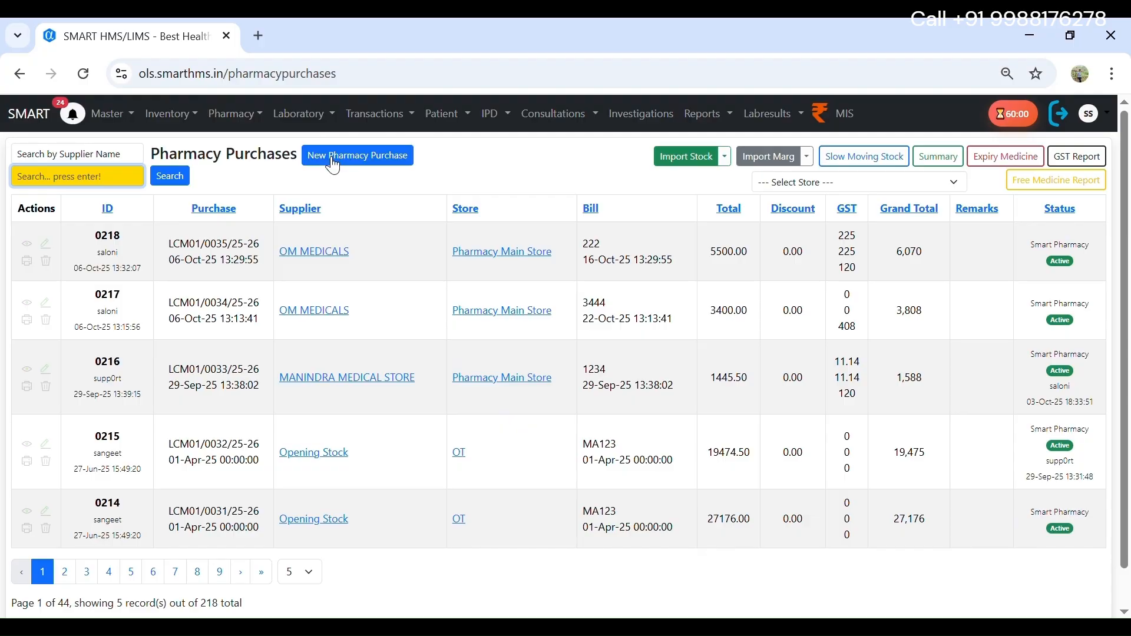
{"action": "left_click", "coordinate": [325, 157]}
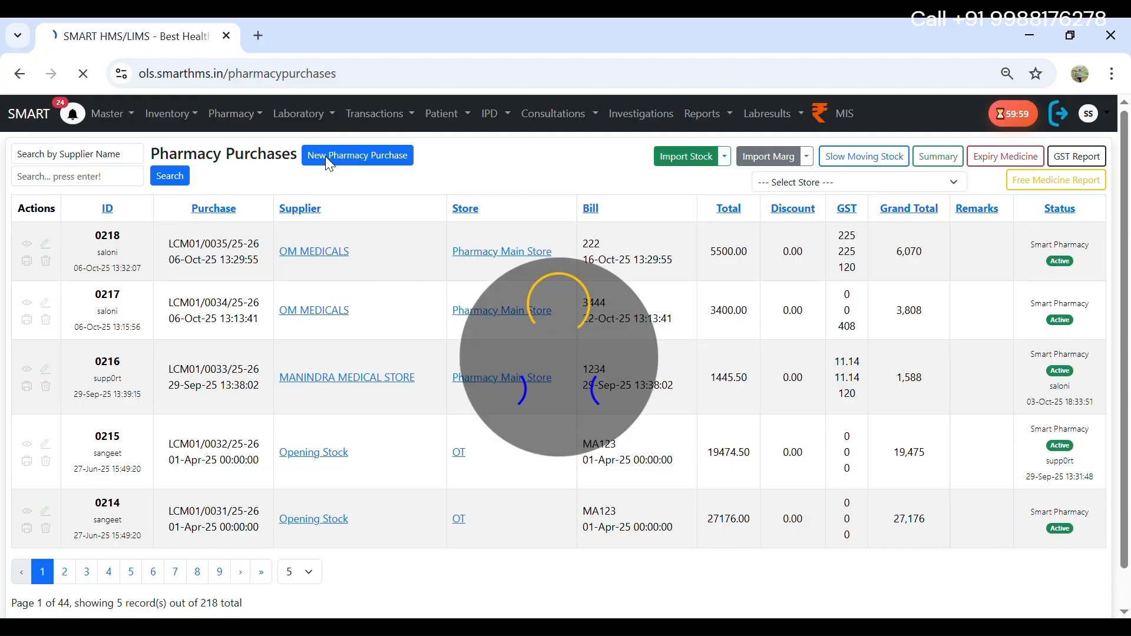
{"action": "type", "text": "new"}
{"action": "key", "text": "Tab"}
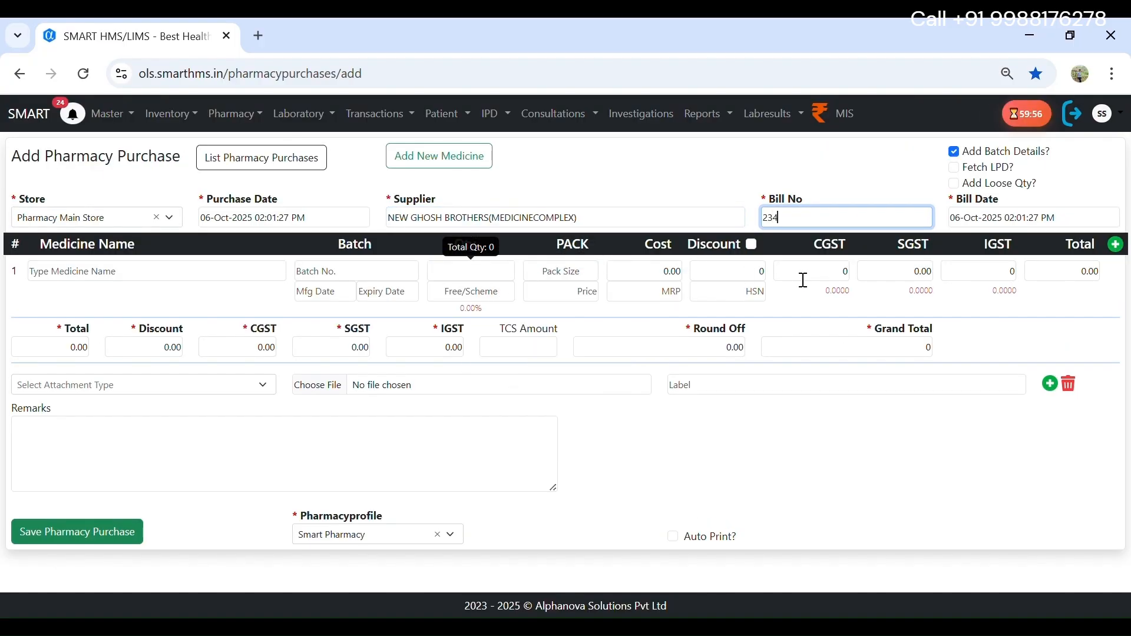
{"action": "key", "text": "Tab"}
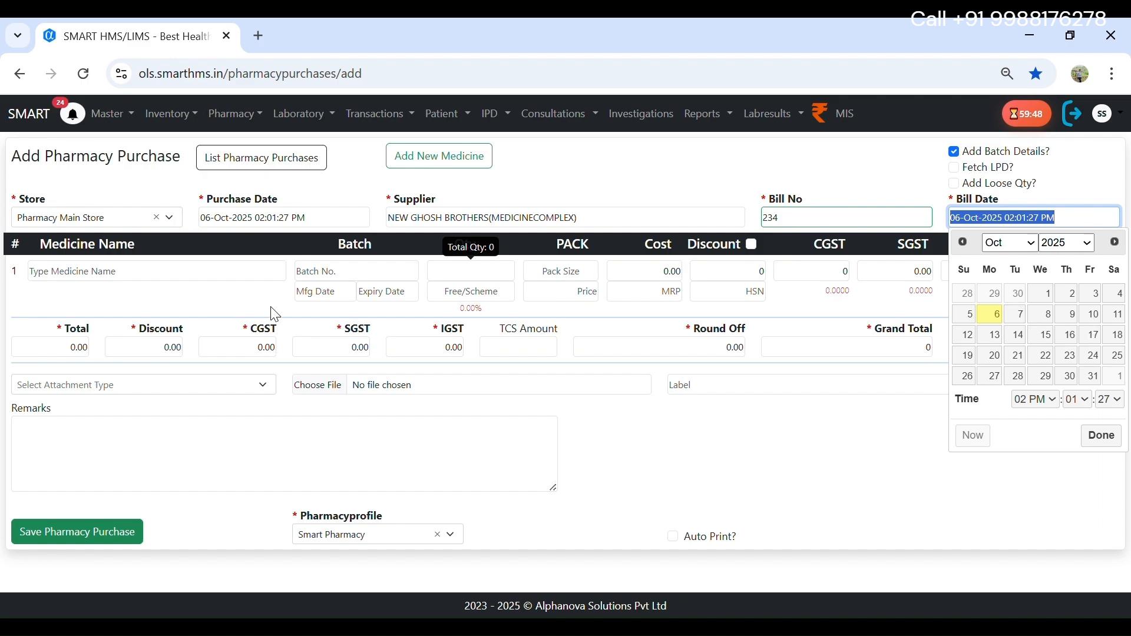
- Enter Dolo 650 as the first medicine with batch 12323, manufacturing date 08-Oct-2025 and expiry date 15-Oct-2026
{"action": "left_click", "coordinate": [148, 278]}
{"action": "type", "text": "do"}
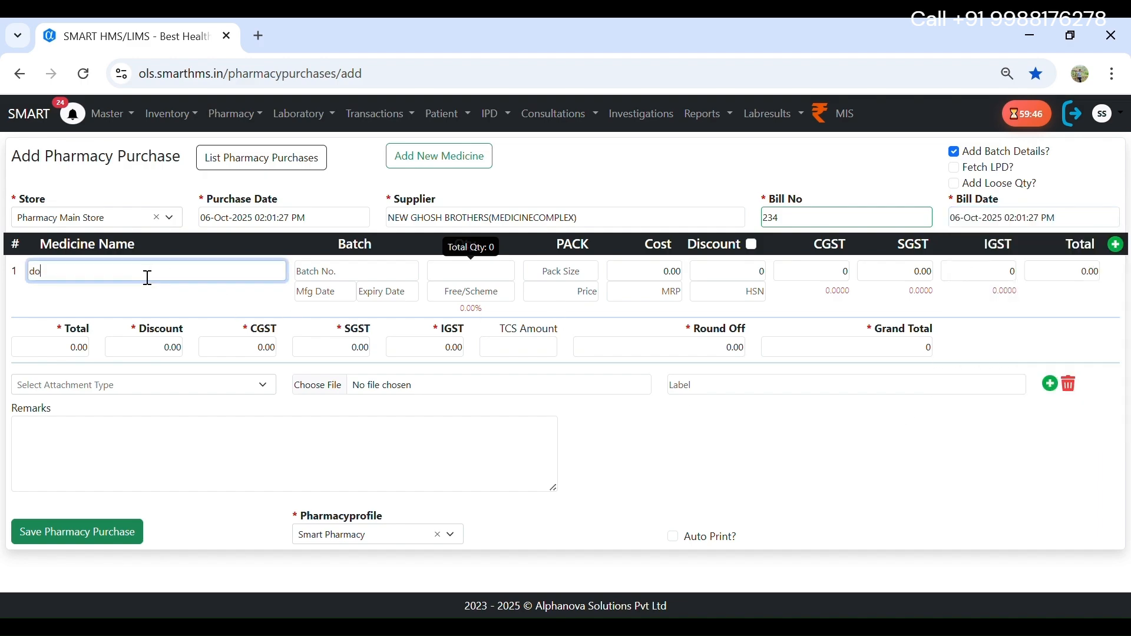
{"action": "type", "text": "lo 650"}
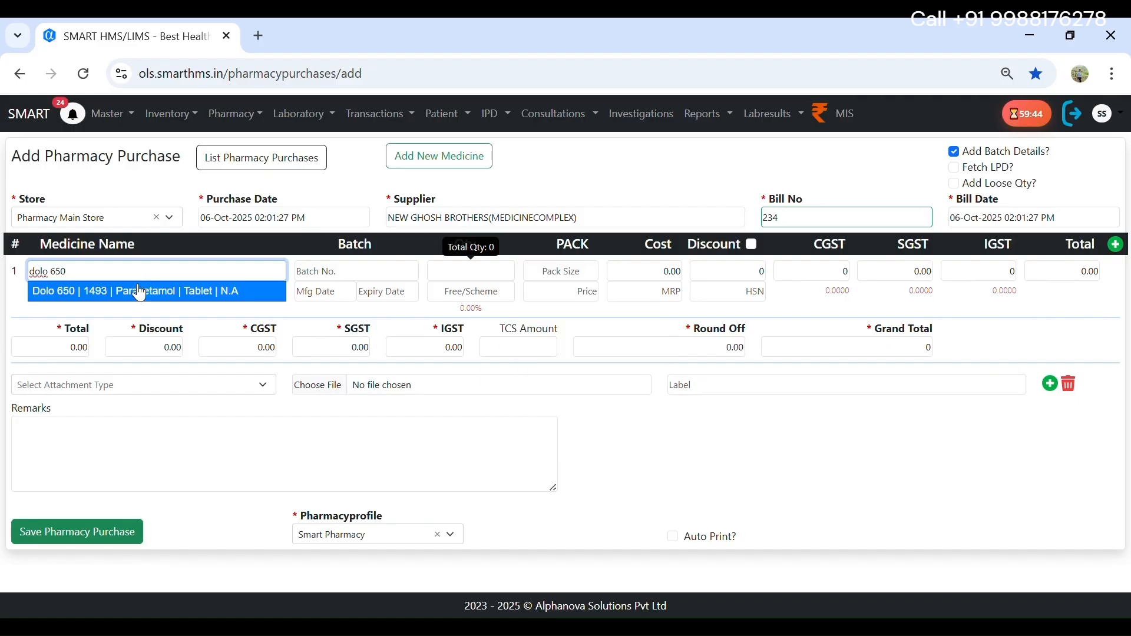
{"action": "left_click", "coordinate": [136, 295]}
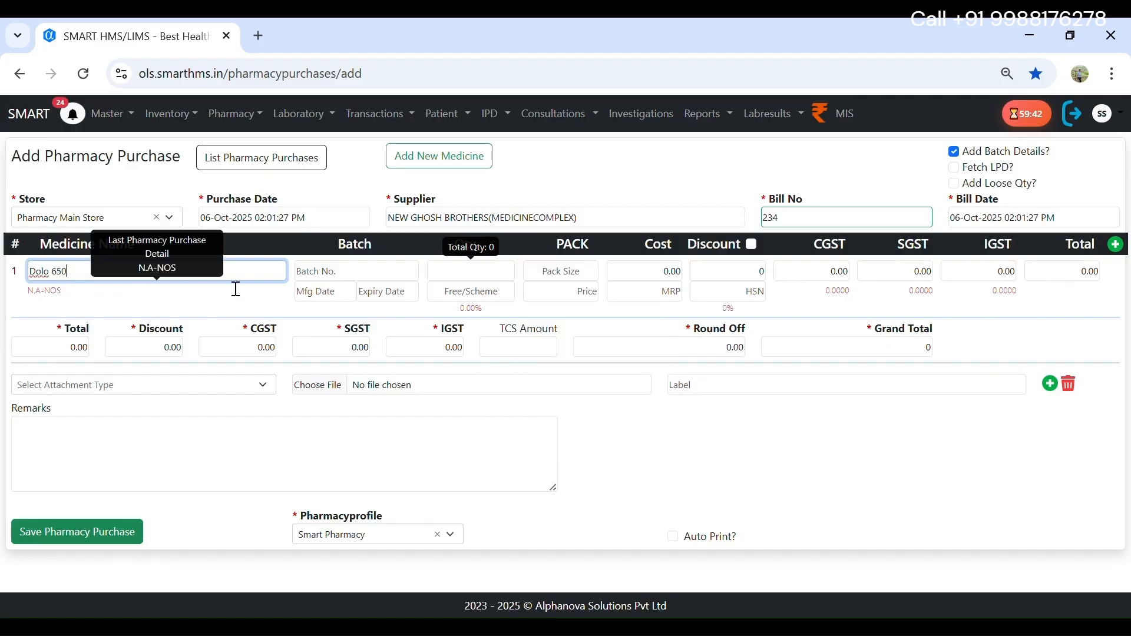
{"action": "left_click", "coordinate": [307, 276]}
{"action": "type", "text": "12323"}
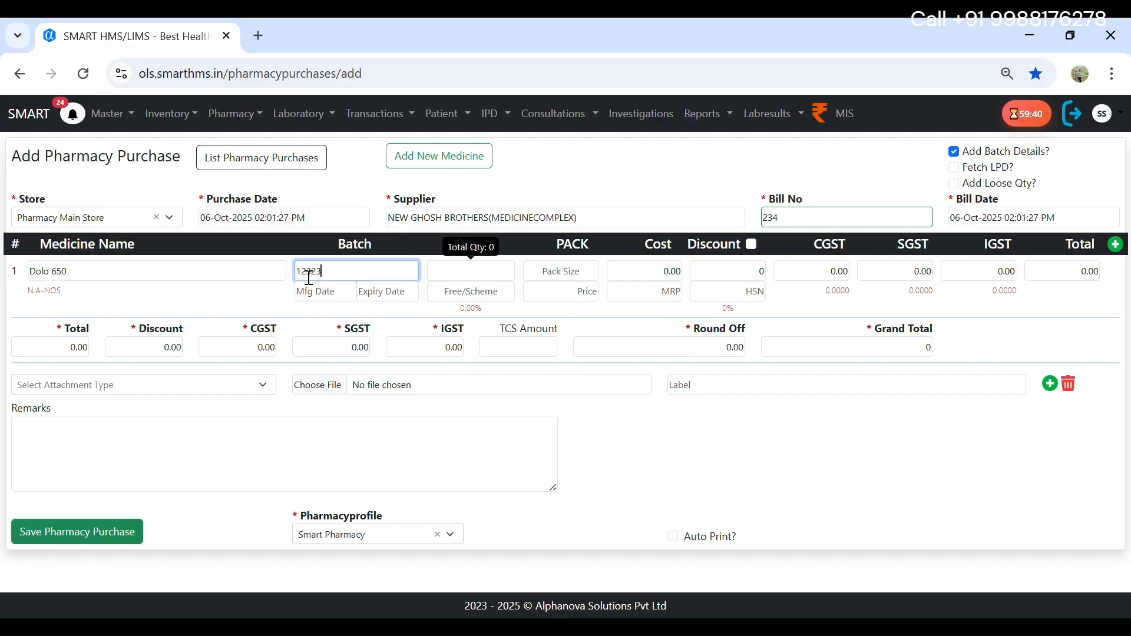
{"action": "left_click", "coordinate": [392, 388]}
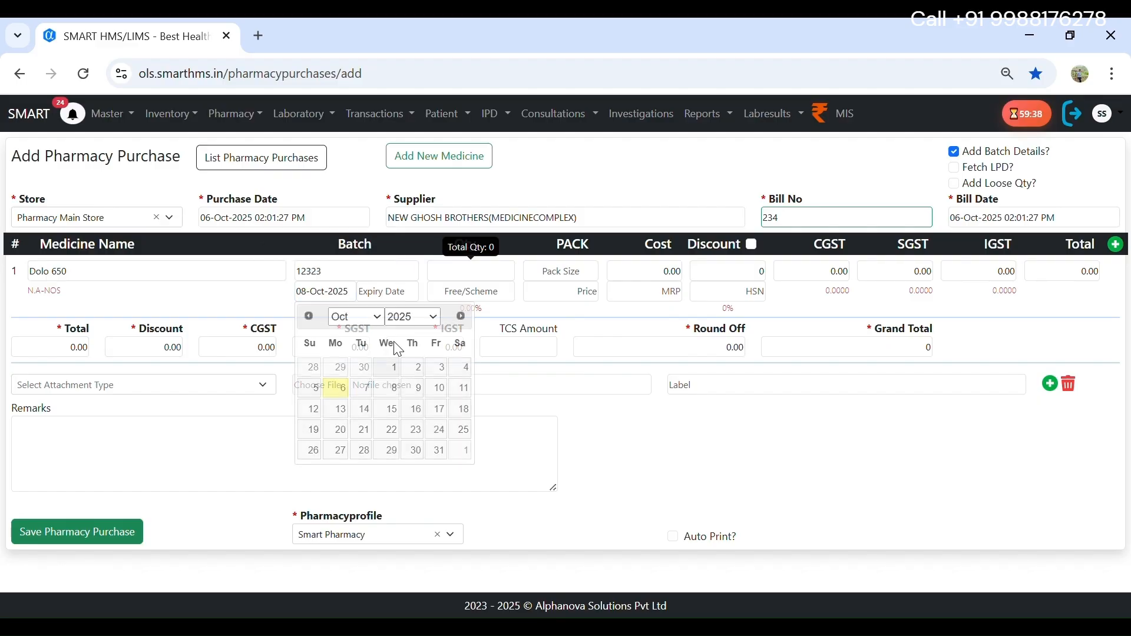
{"action": "left_click", "coordinate": [409, 292]}
{"action": "left_click", "coordinate": [470, 415]}
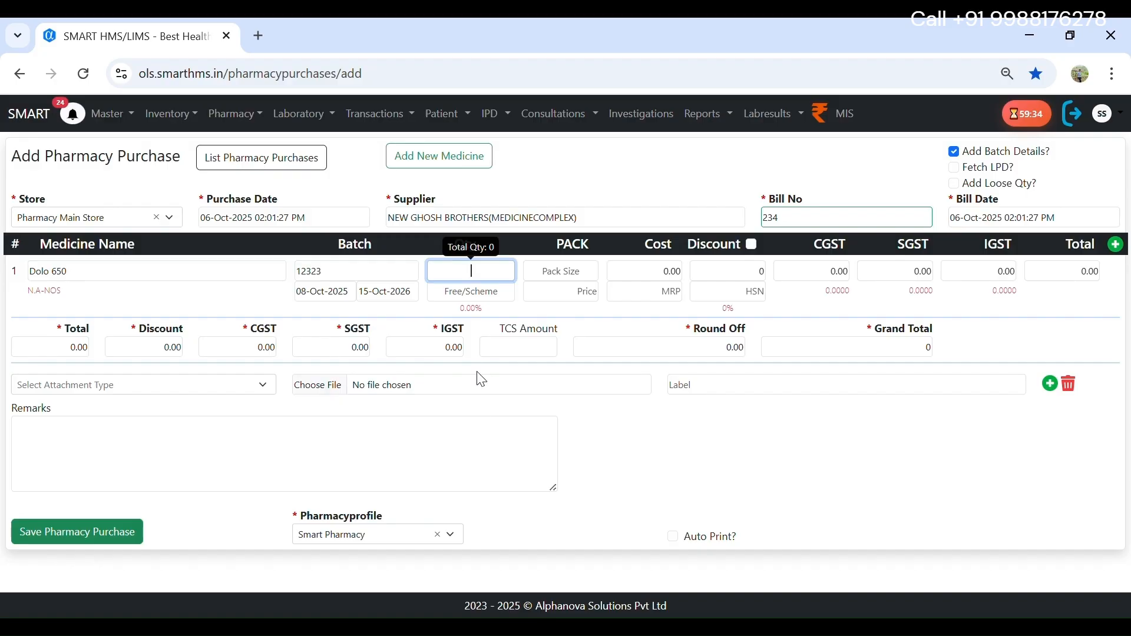
- Set the Dolo 650 quantity to 30, free quantity to 4, pack size to 10, price to 30 and MRP to 50
{"action": "type", "text": "30"}
{"action": "left_click", "coordinate": [498, 300]}
{"action": "type", "text": "4"}
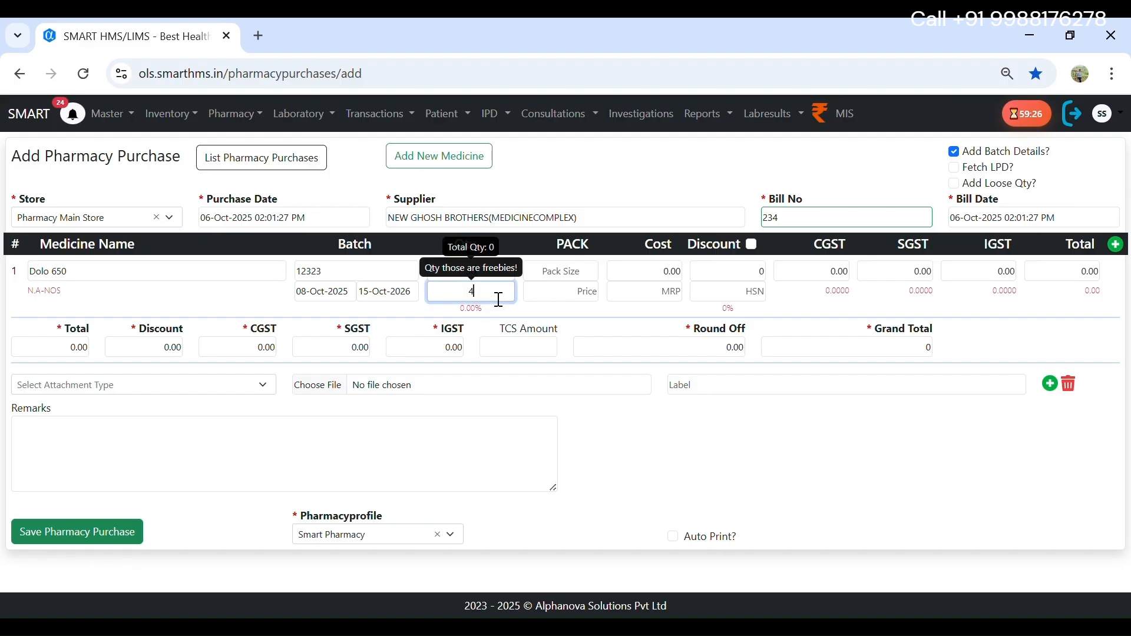
{"action": "left_click", "coordinate": [570, 280]}
{"action": "type", "text": "10"}
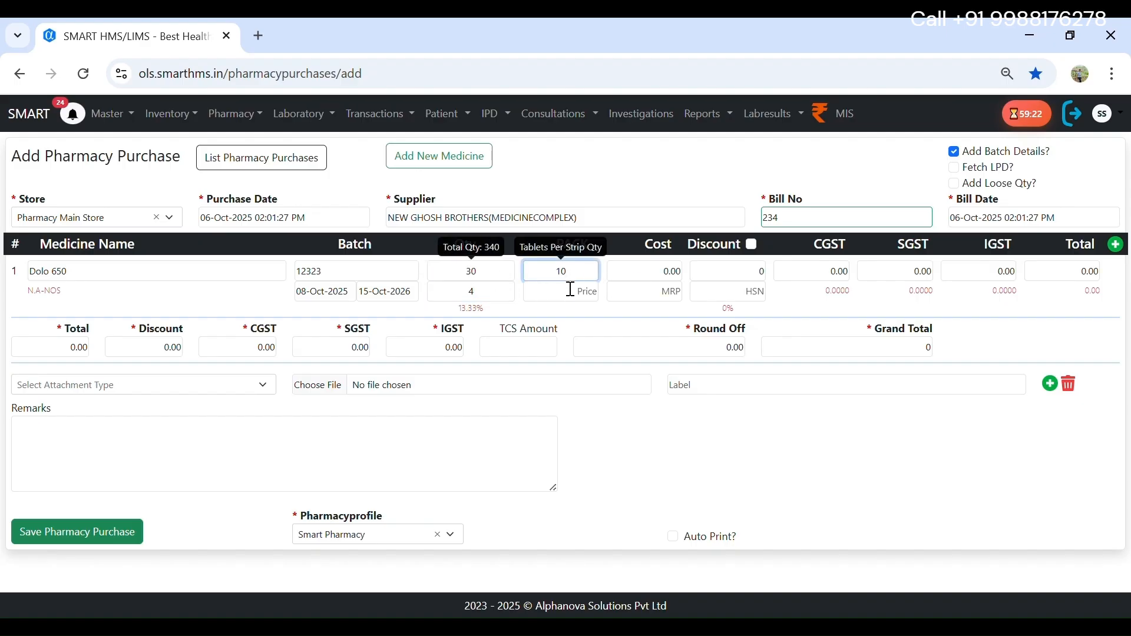
{"action": "left_click", "coordinate": [570, 288]}
{"action": "type", "text": "30"}
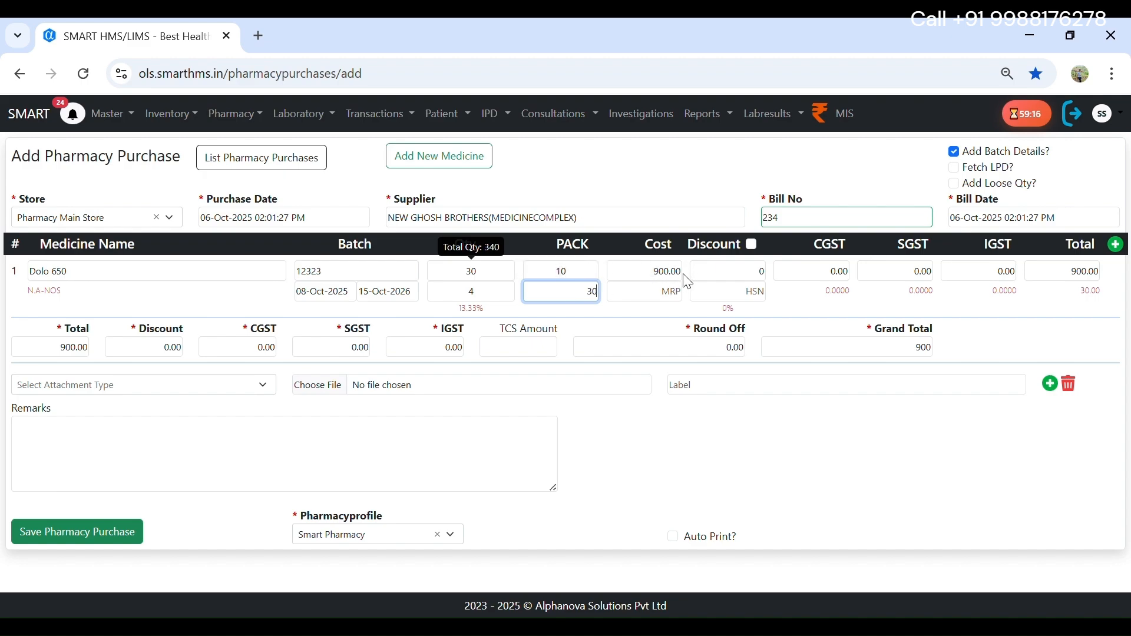
{"action": "left_click", "coordinate": [669, 303]}
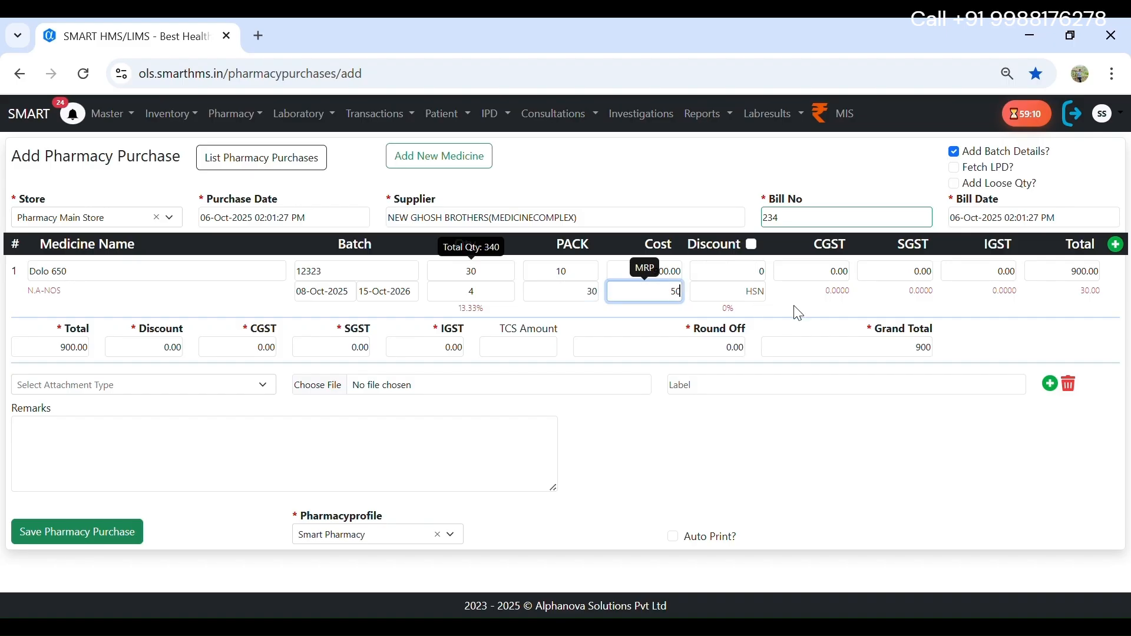
{"action": "type", "text": "50"}
- Set the CGST rate of the Dolo 650 line to 5
{"action": "left_click", "coordinate": [756, 277]}
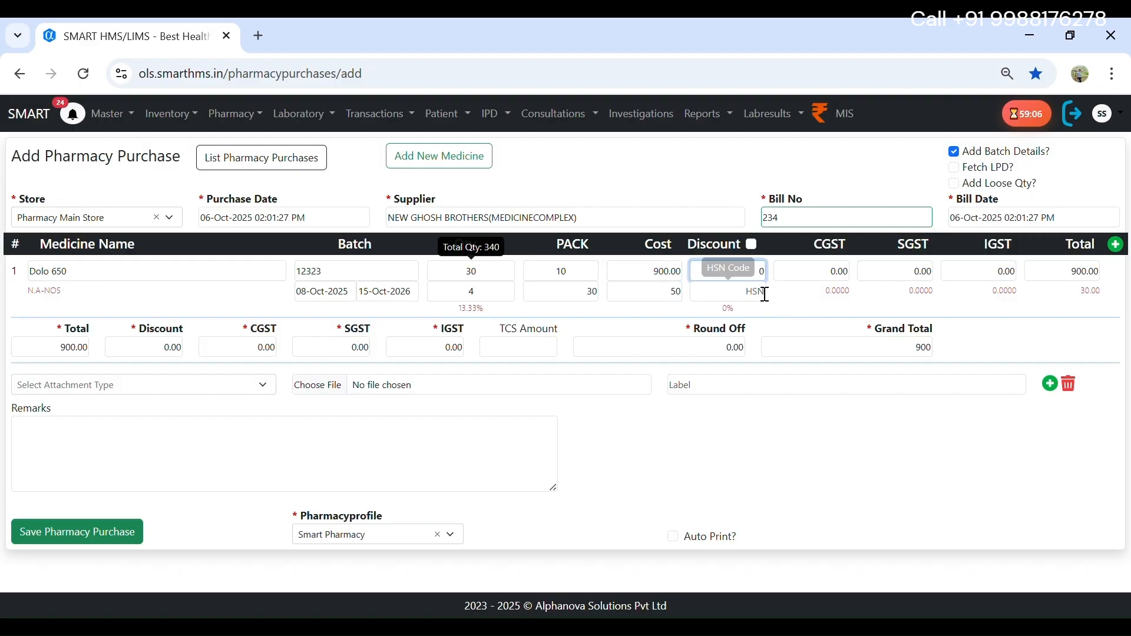
{"action": "left_click", "coordinate": [838, 275]}
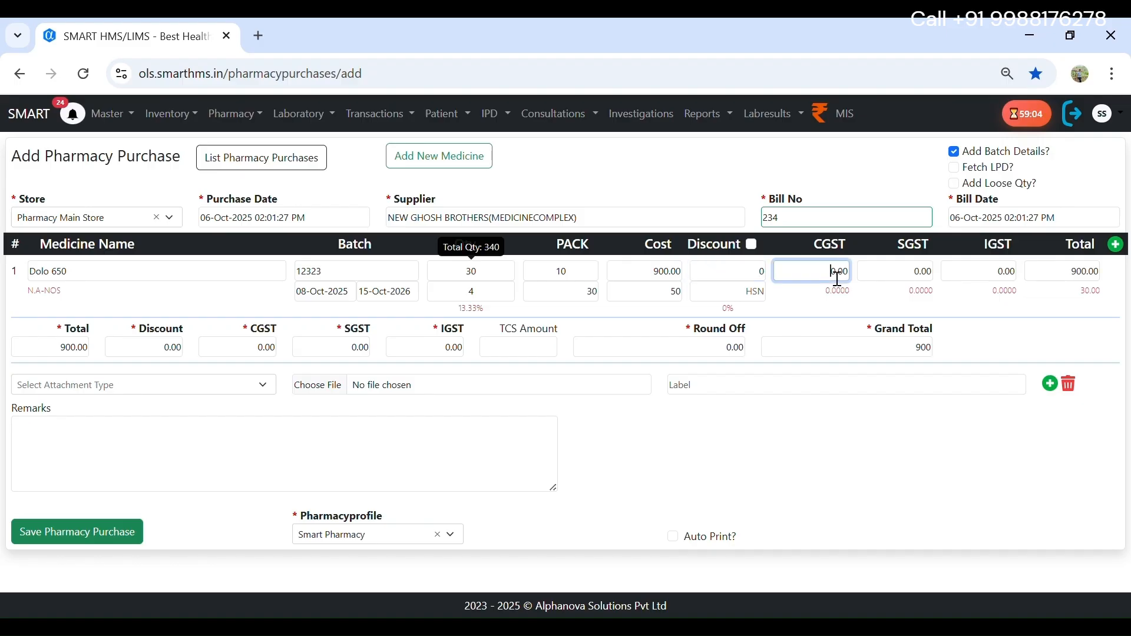
{"action": "double_click", "coordinate": [837, 276]}
{"action": "type", "text": "5"}
- Add a second medicine line, enable Fetch LPD, and choose DOLOSAID TP8 TABLET for it
{"action": "left_click", "coordinate": [1115, 244]}
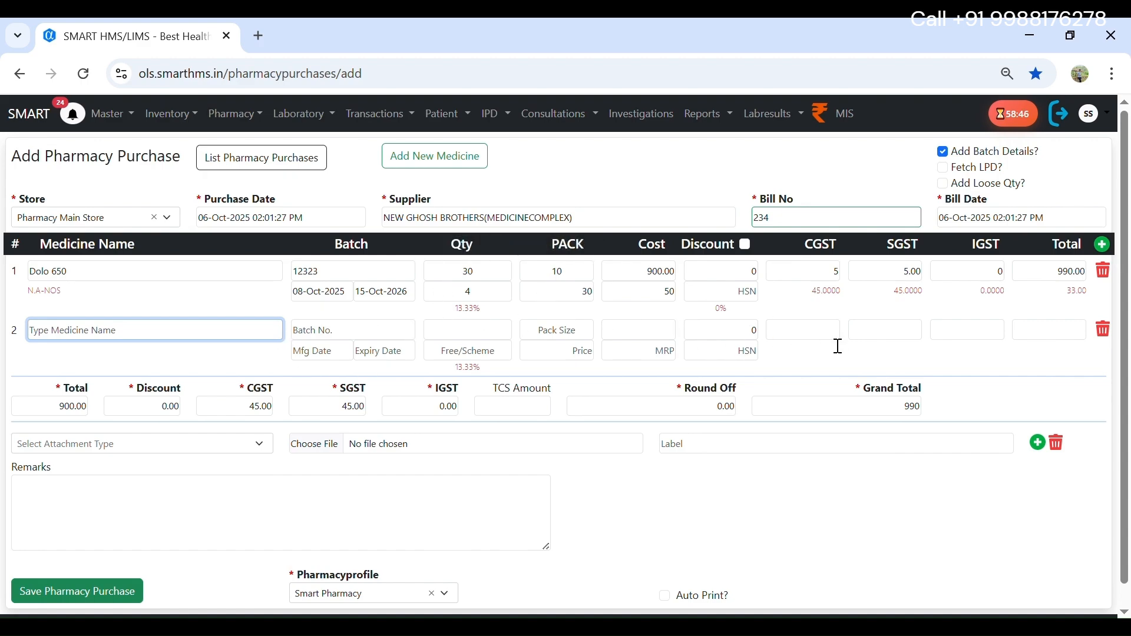
{"action": "left_click", "coordinate": [944, 169]}
{"action": "left_click", "coordinate": [215, 338]}
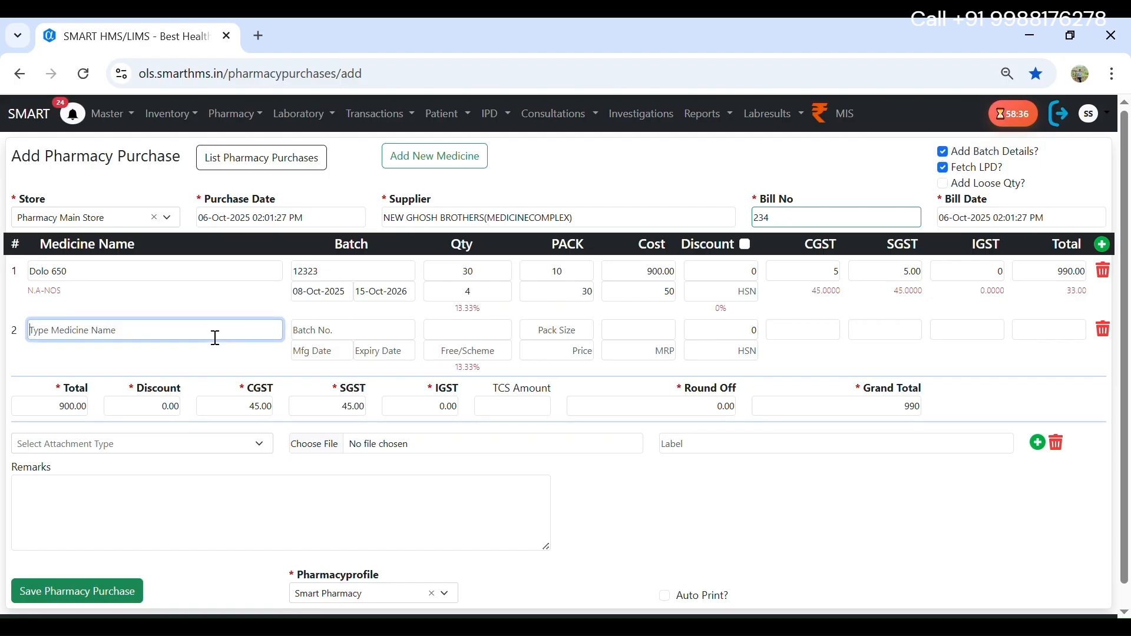
{"action": "type", "text": "dolo"}
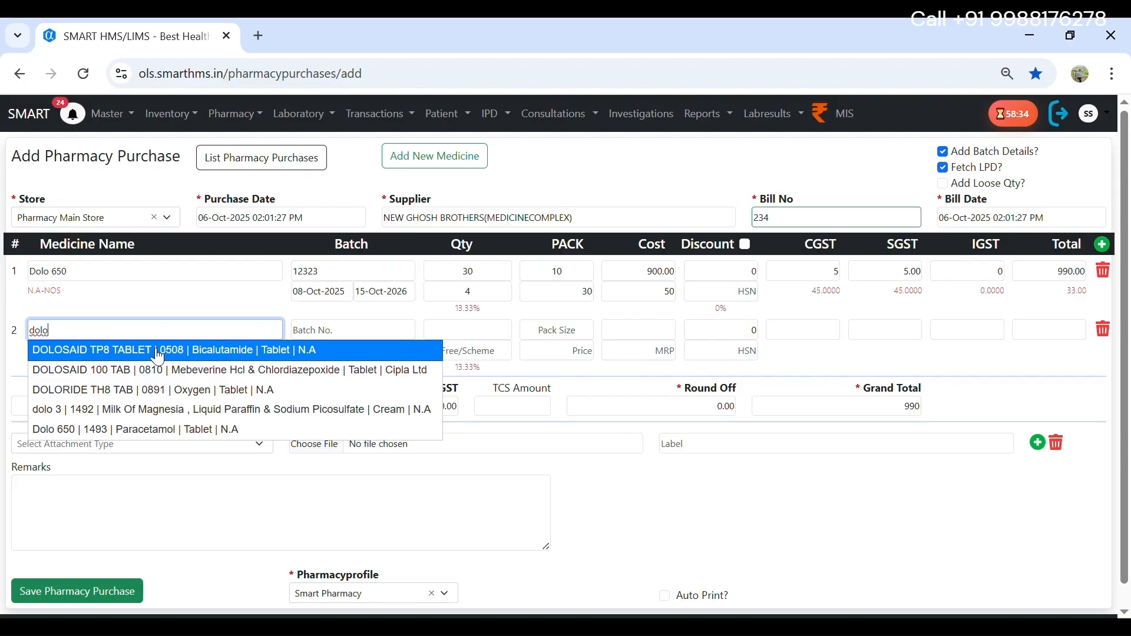
{"action": "left_click", "coordinate": [146, 361]}
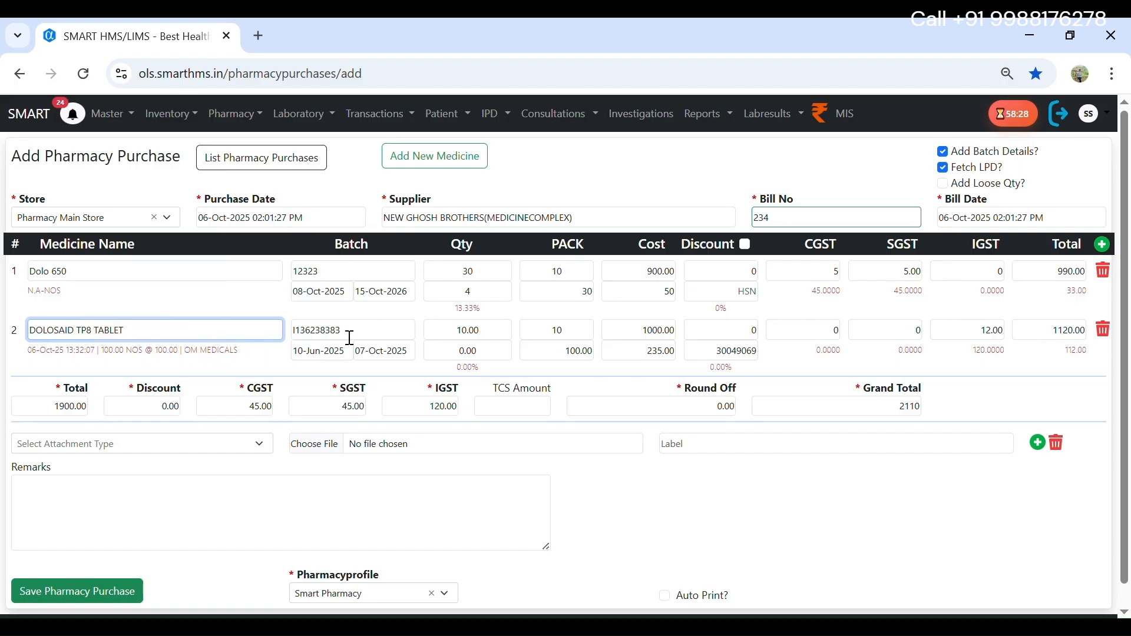
- Change the DOLOSAID TP8 TABLET line to batch I136238365, expiry date 08-Oct-2025 and a price of 90
{"action": "left_click", "coordinate": [375, 338]}
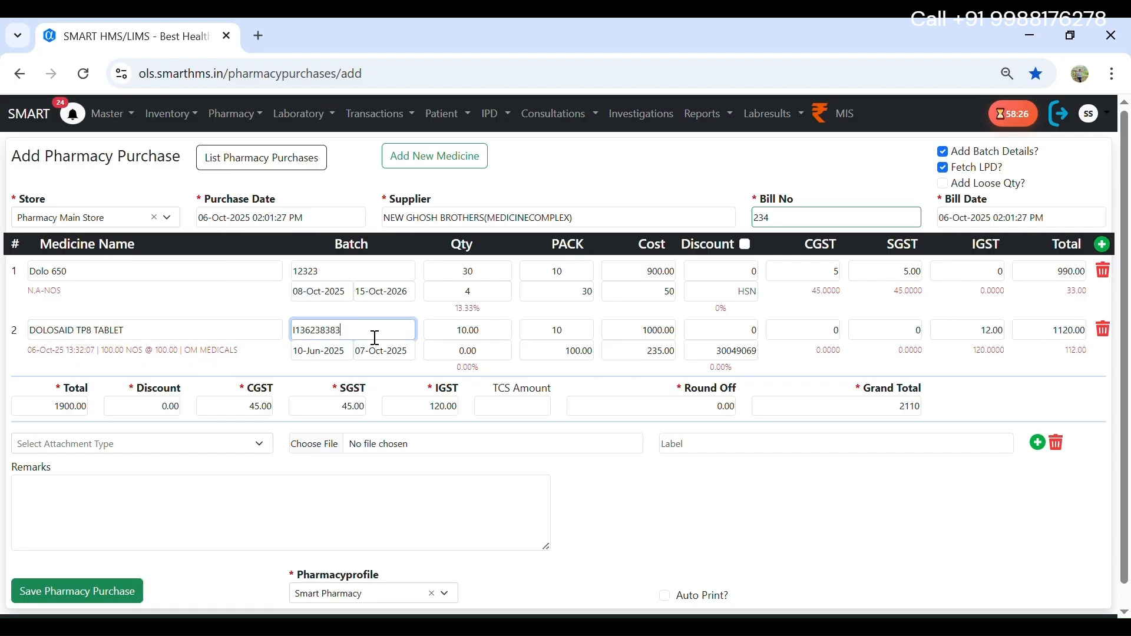
{"action": "left_click", "coordinate": [369, 352]}
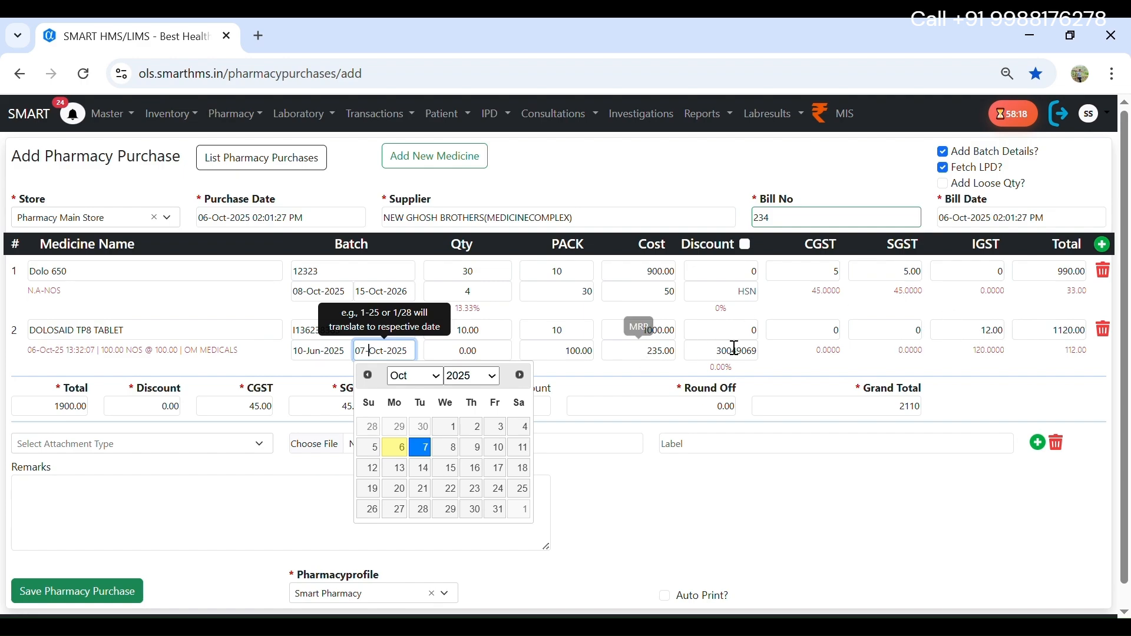
{"action": "left_click", "coordinate": [636, 380]}
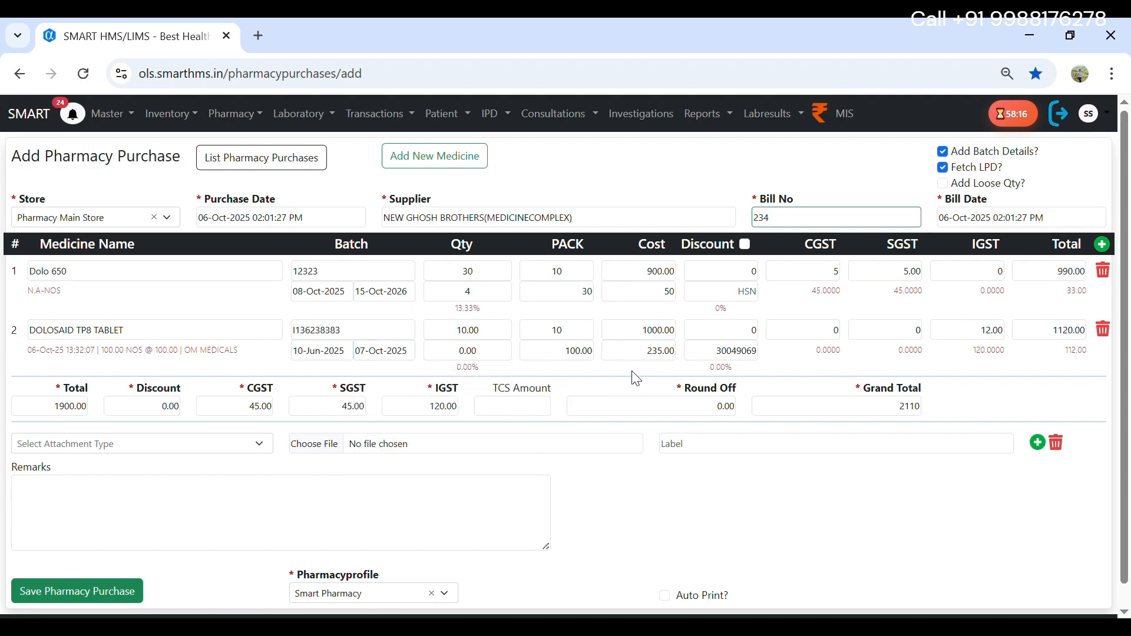
{"action": "left_click", "coordinate": [395, 341]}
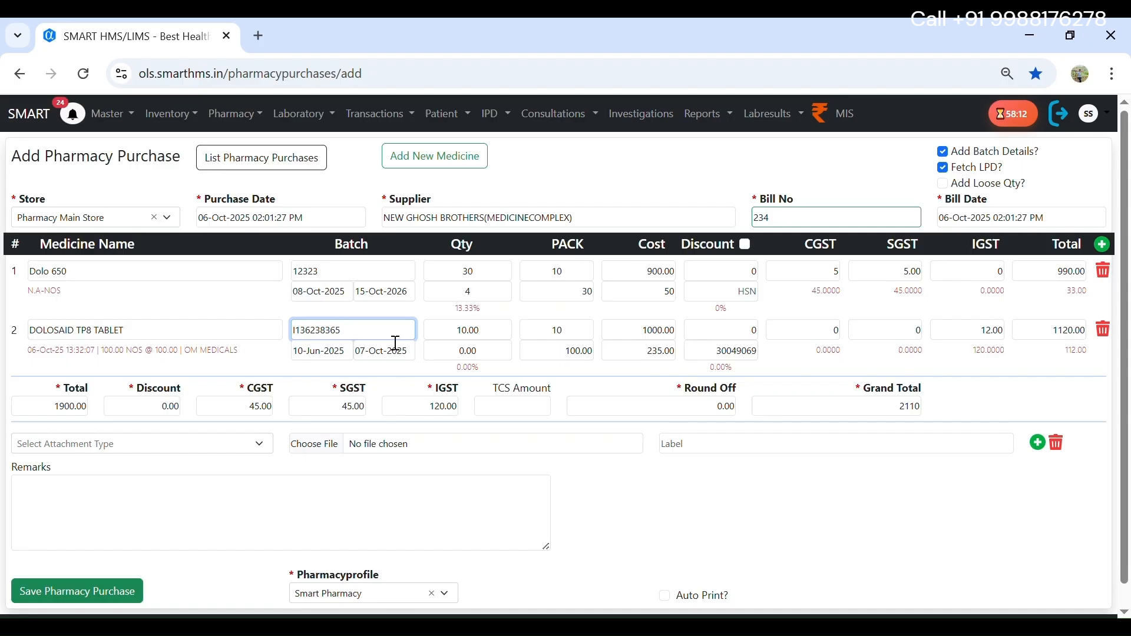
{"action": "left_click", "coordinate": [365, 352]}
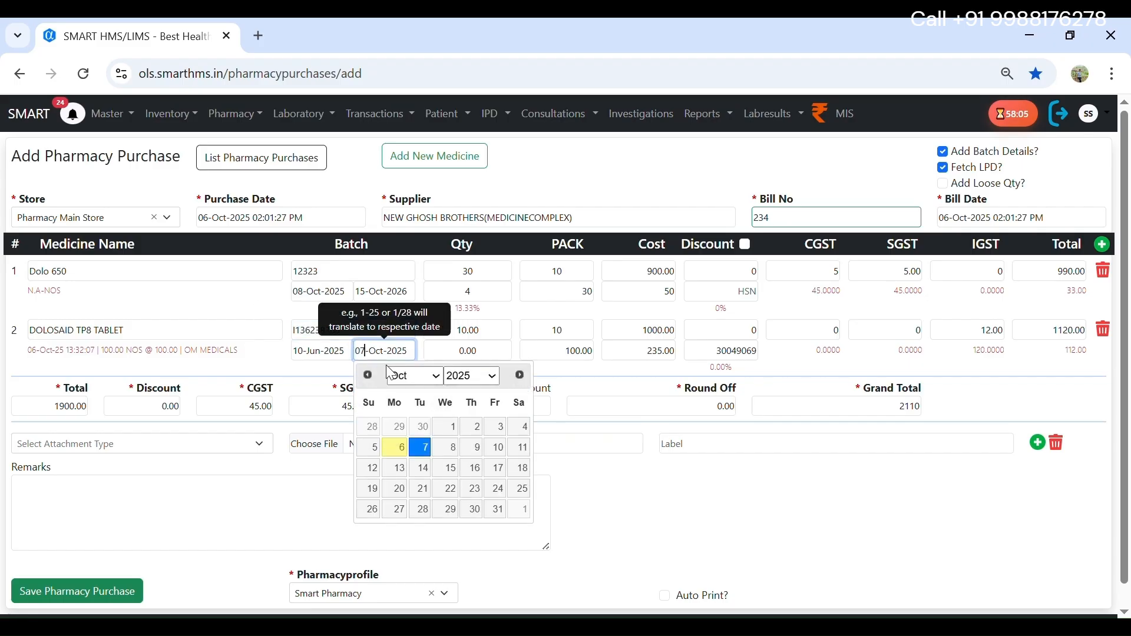
{"action": "left_click", "coordinate": [450, 448]}
{"action": "left_click", "coordinate": [589, 360]}
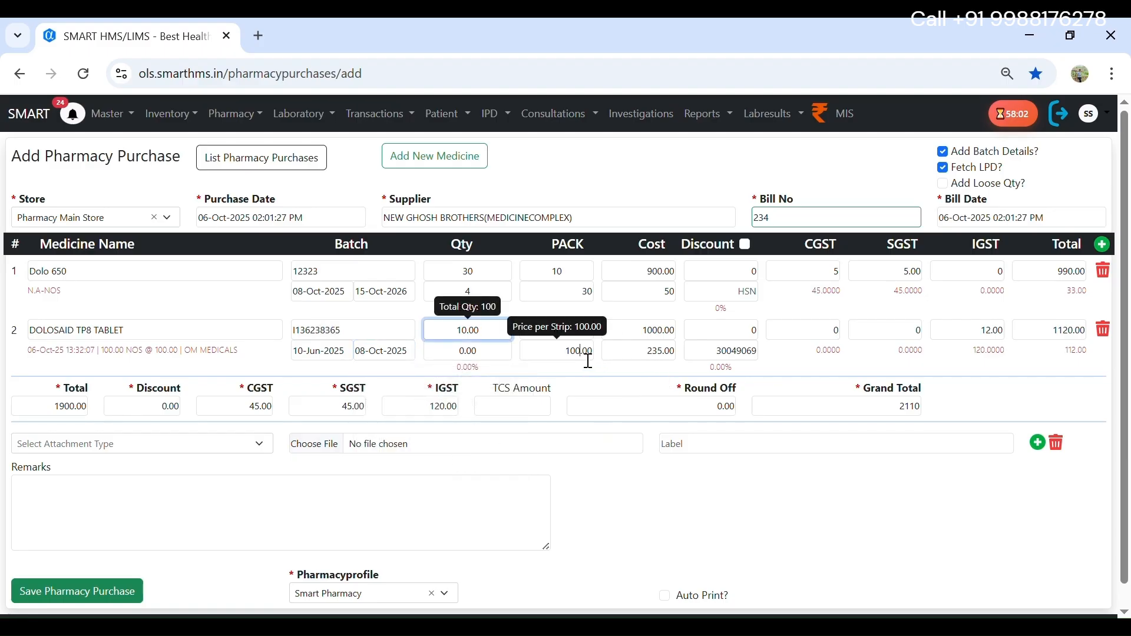
{"action": "type", "text": "90"}
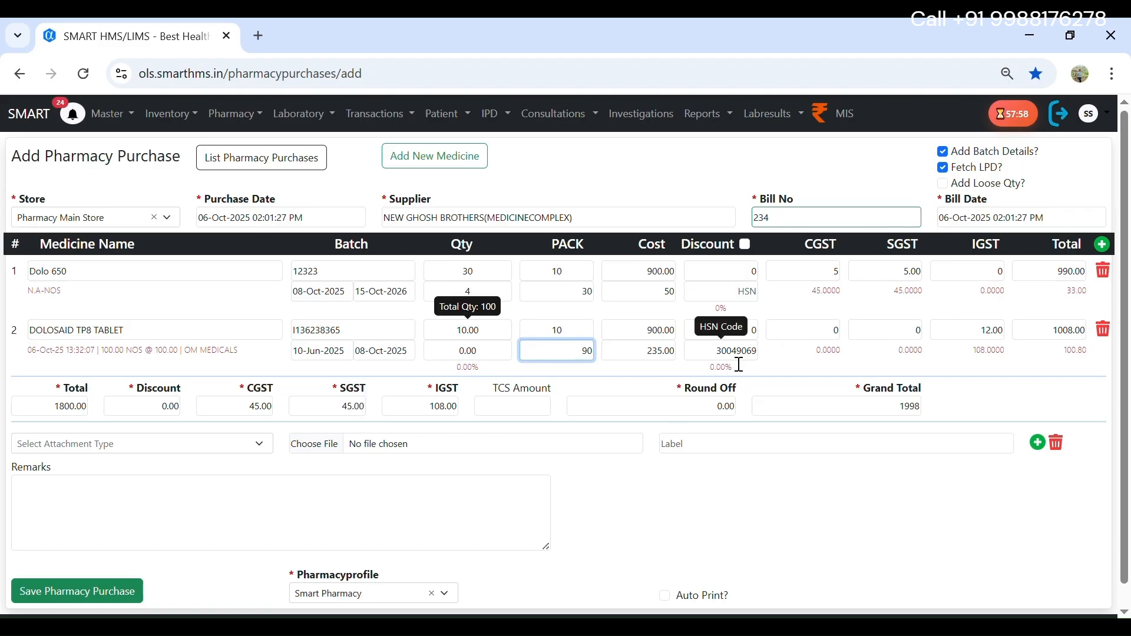
- Check the available attachment types without choosing one, and save the pharmacy purchase
{"action": "left_click", "coordinate": [238, 445]}
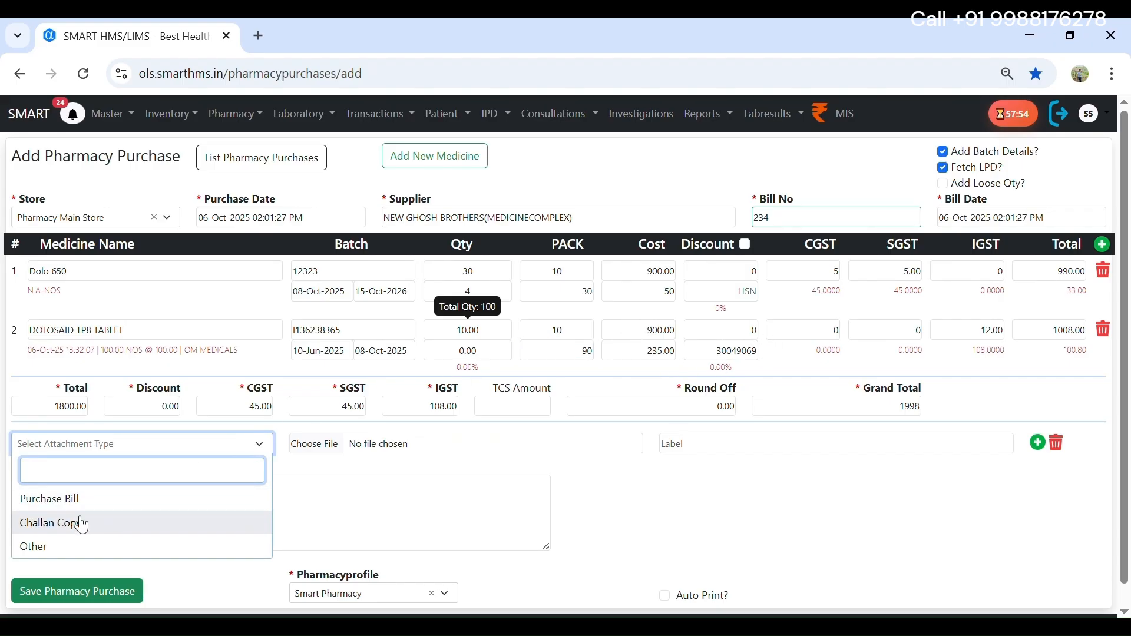
{"action": "left_click", "coordinate": [580, 507]}
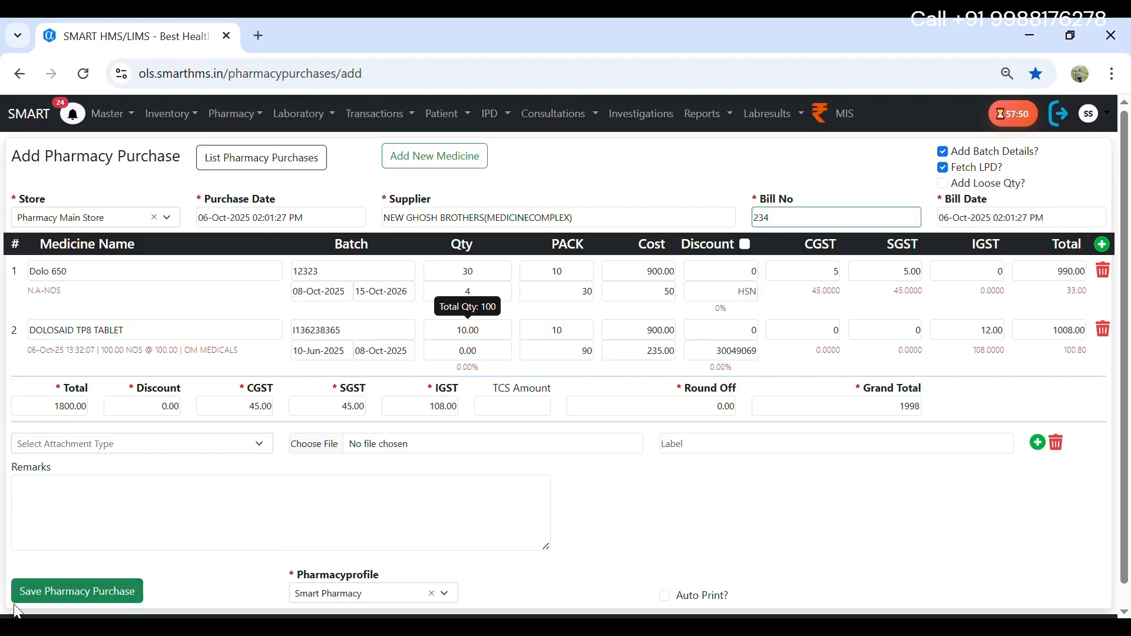
{"action": "left_click", "coordinate": [100, 595]}
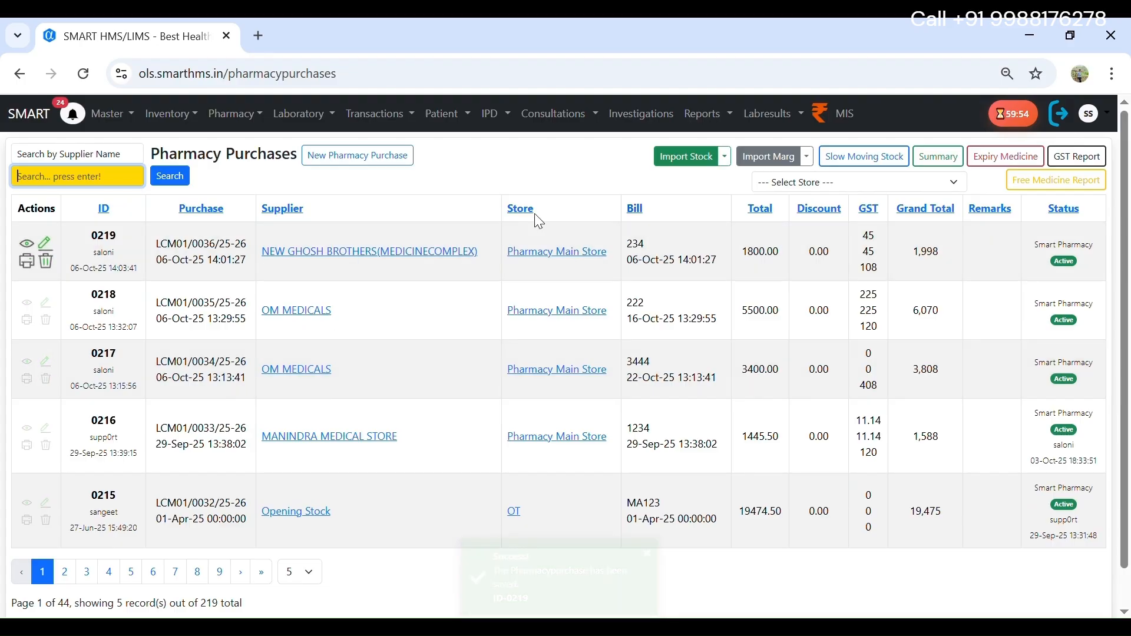
- From the saved NEW GHOSH BROTHERS(MEDICINECOMPLEX) purchase, fill in a return with quantity 2 for both Dolo 650 and DOLOSAID TP8 TABLET
{"action": "left_click", "coordinate": [28, 263]}
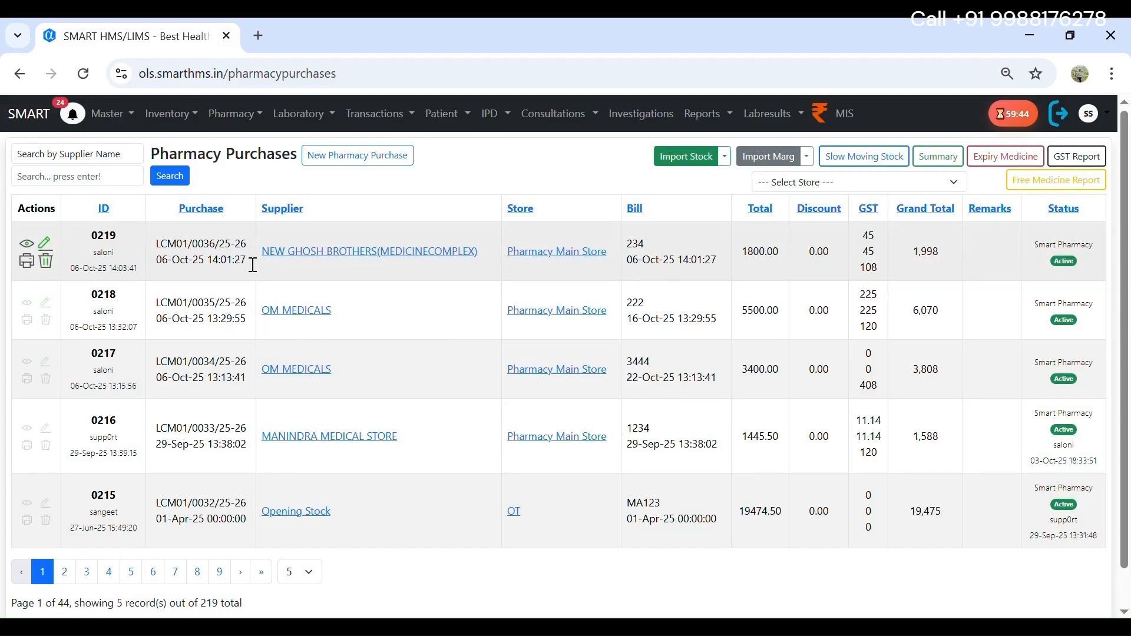
{"action": "left_click", "coordinate": [25, 242]}
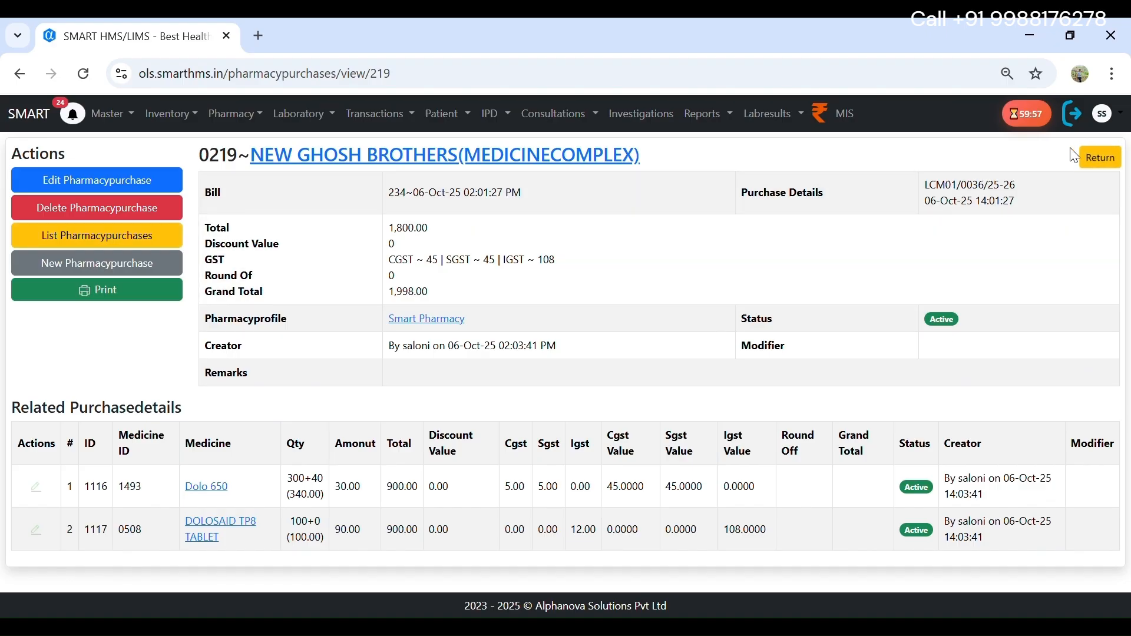
{"action": "left_click", "coordinate": [1101, 159]}
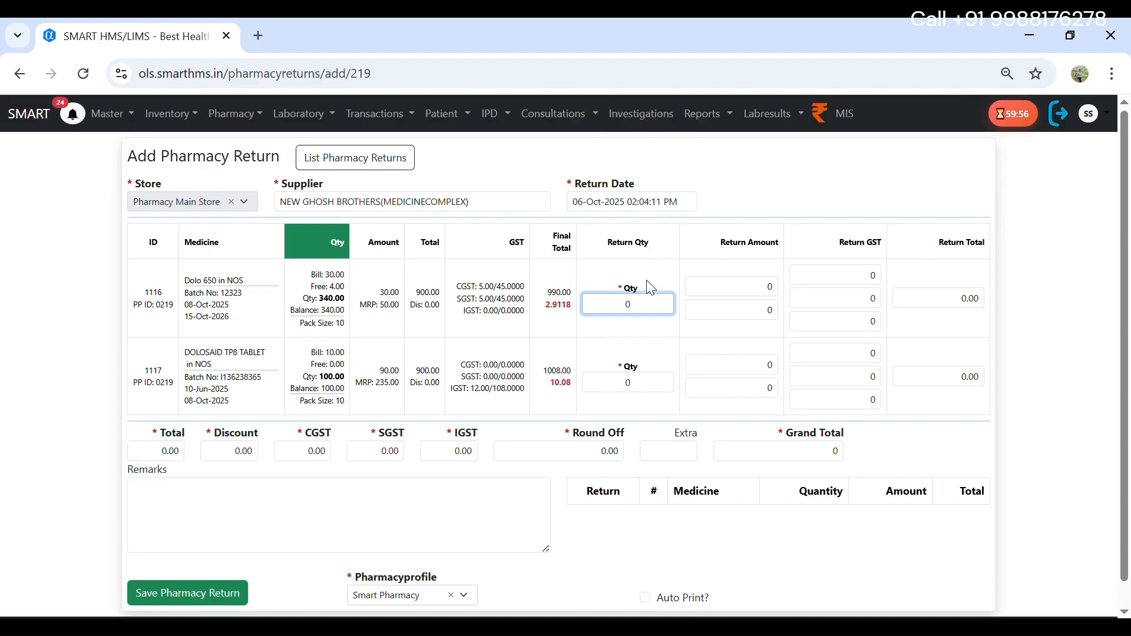
{"action": "type", "text": "1"}
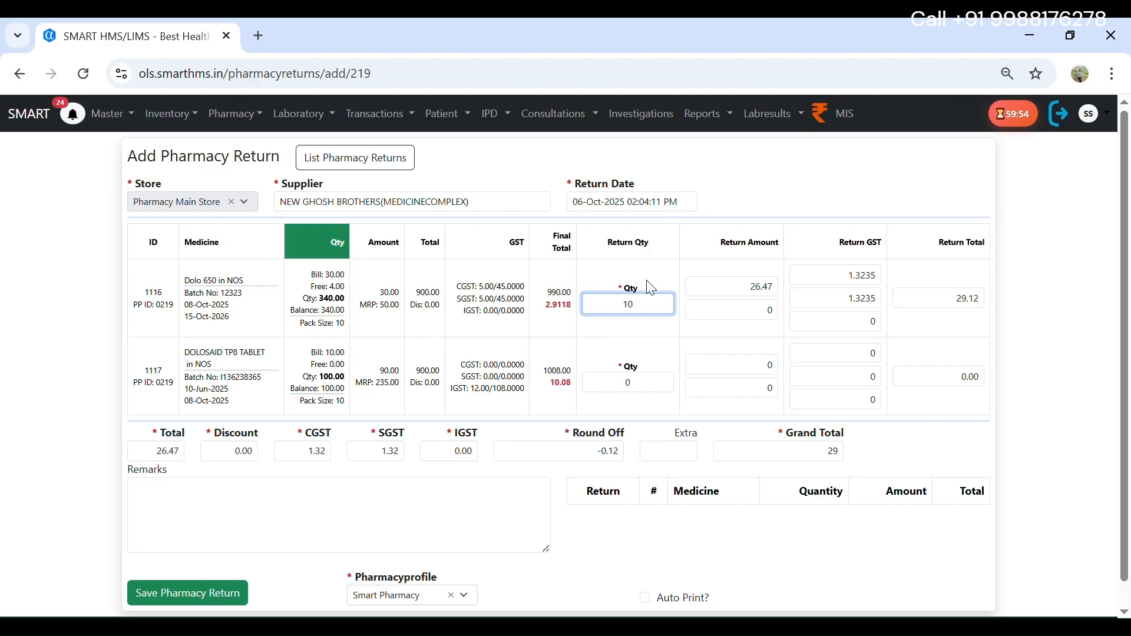
{"action": "key", "text": "BackSpace"}
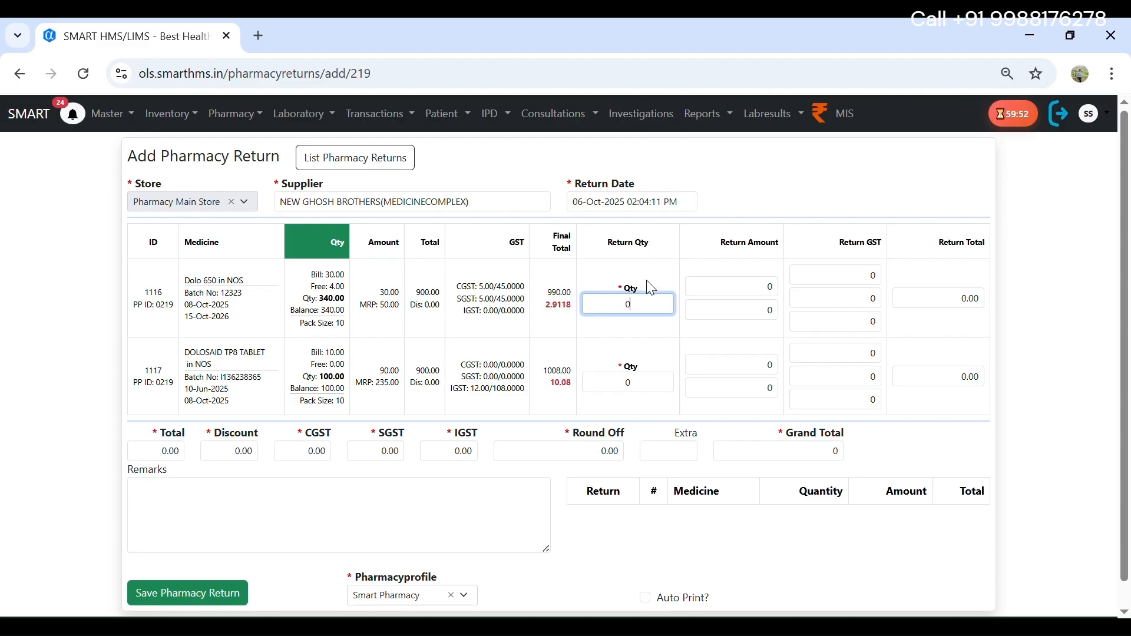
{"action": "type", "text": "2"}
{"action": "left_click", "coordinate": [660, 388]}
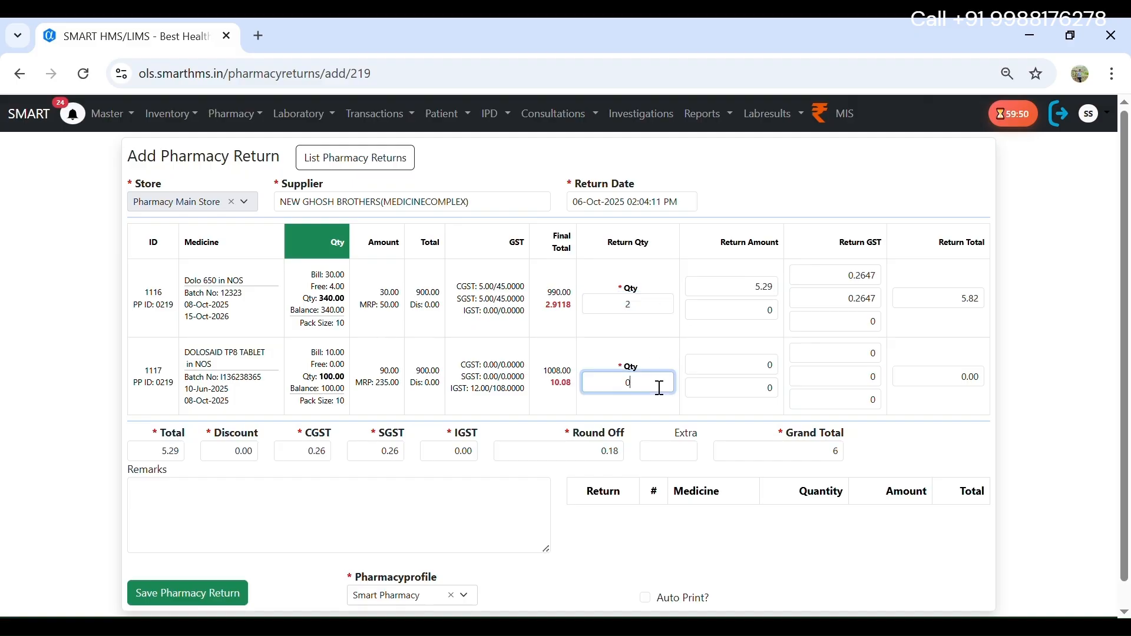
{"action": "type", "text": "2"}
- Start a new pharmacy return that is not tied to a purchase, with OM MEDICALS as the supplier
{"action": "left_click", "coordinate": [234, 113]}
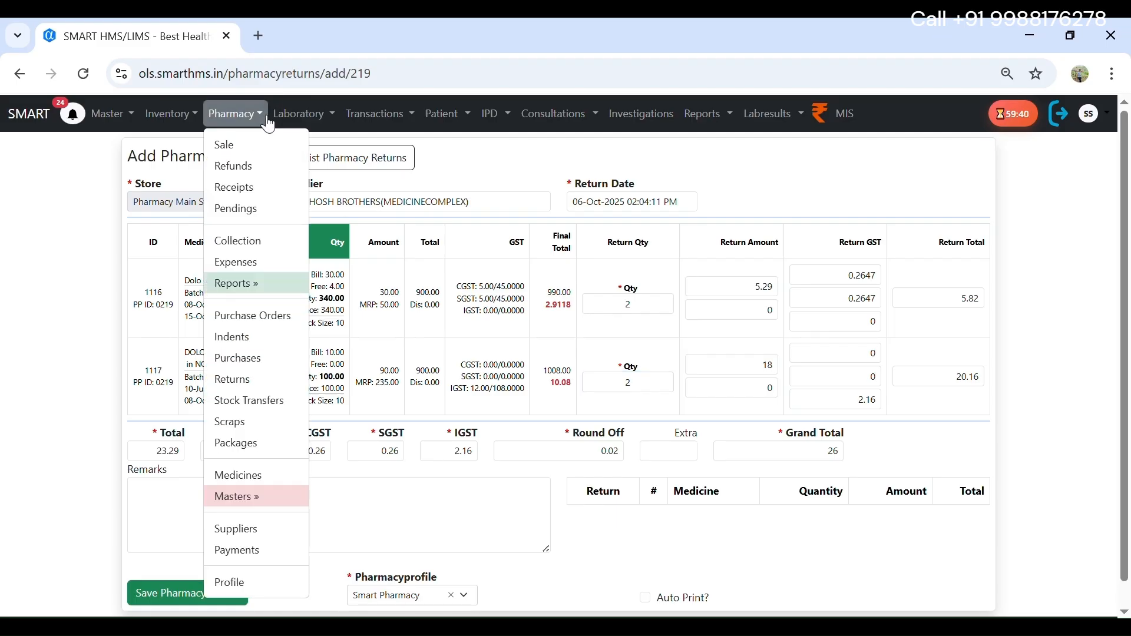
{"action": "left_click", "coordinate": [252, 385]}
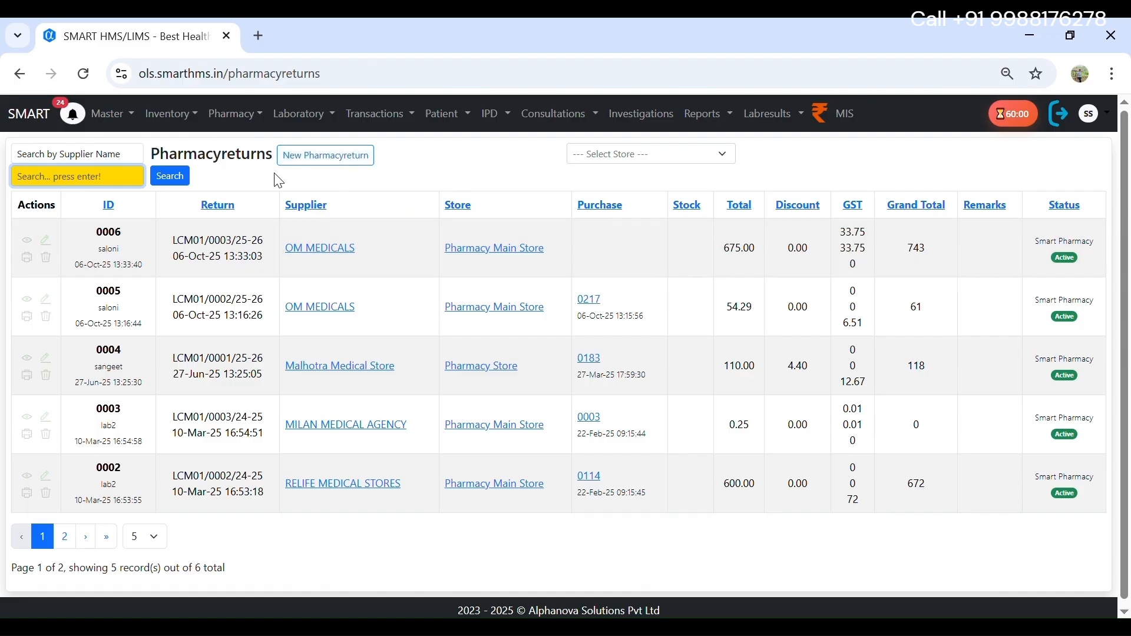
{"action": "left_click", "coordinate": [338, 158]}
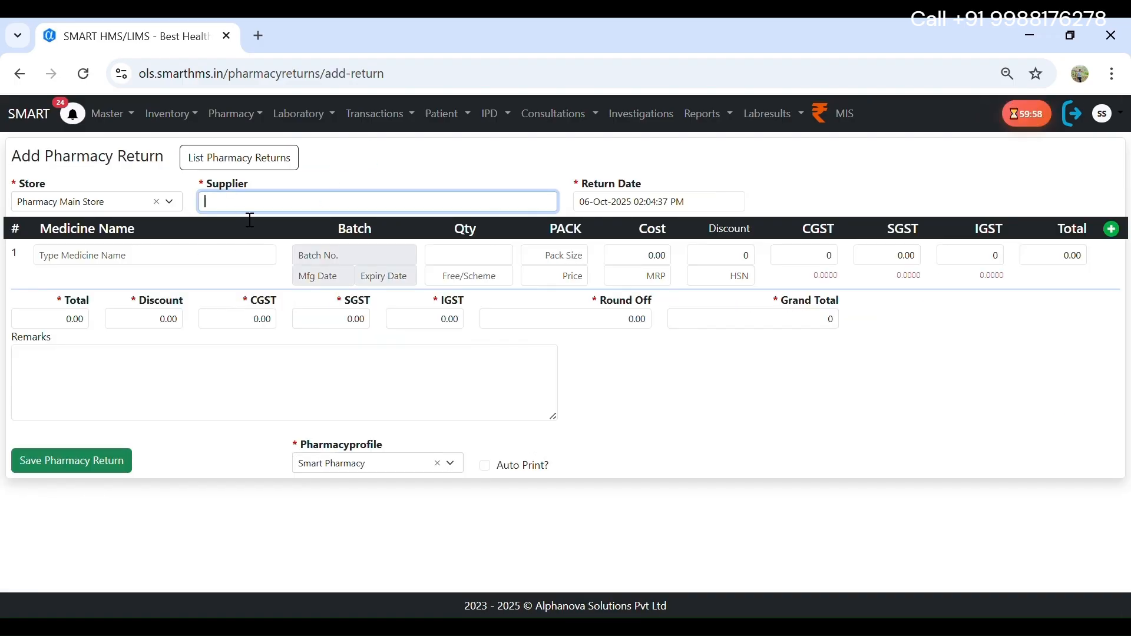
{"action": "type", "text": "om"}
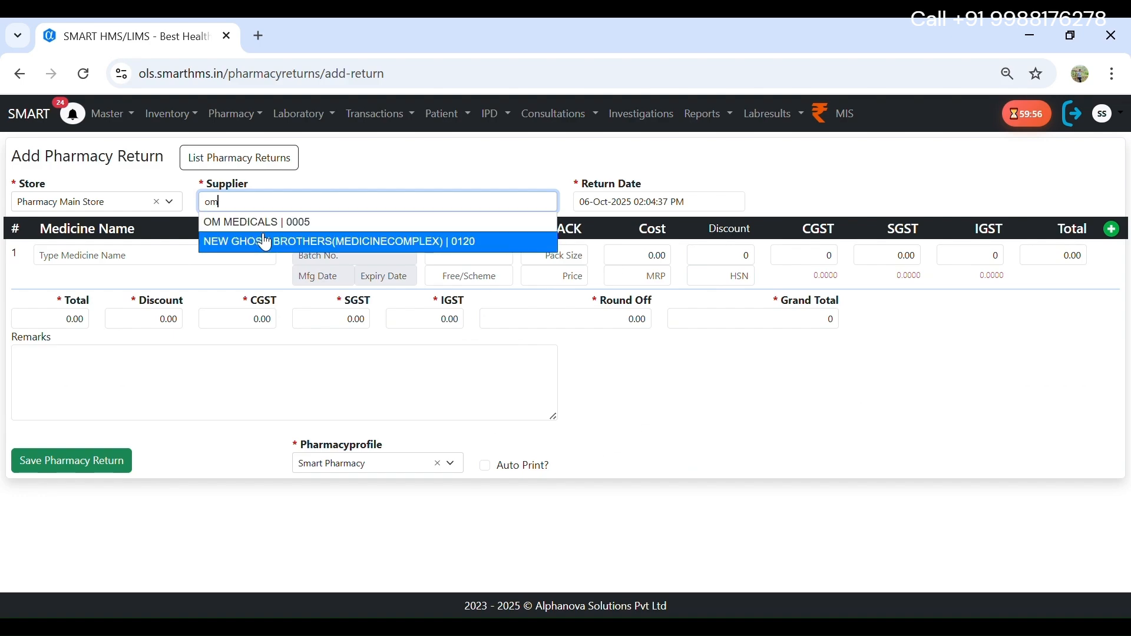
{"action": "left_click", "coordinate": [257, 223]}
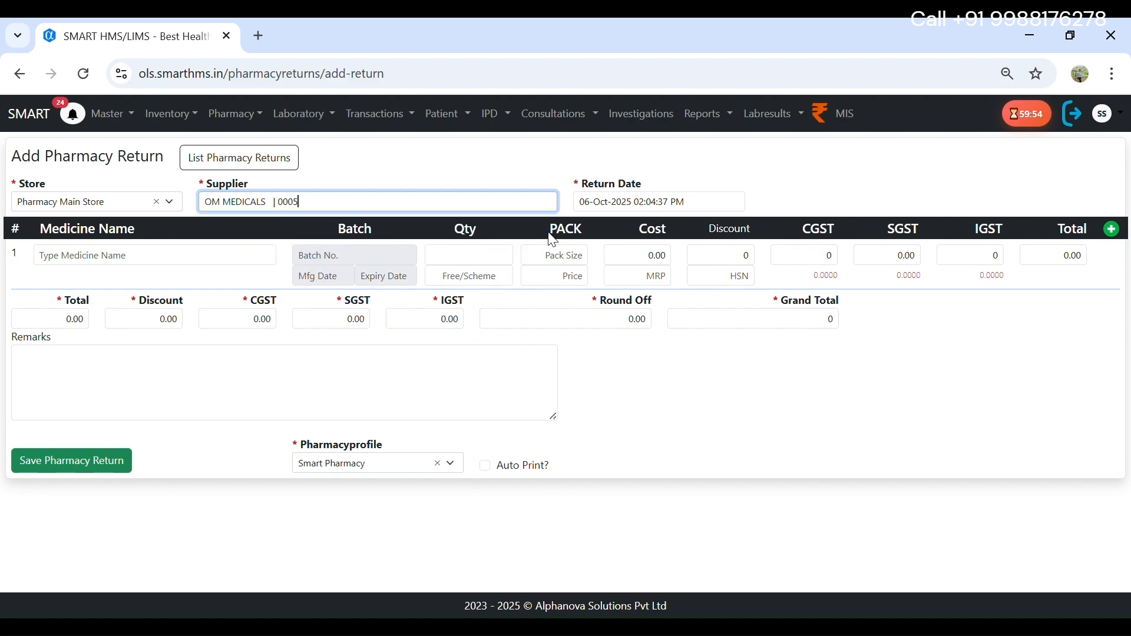
{"action": "key", "text": "Tab"}
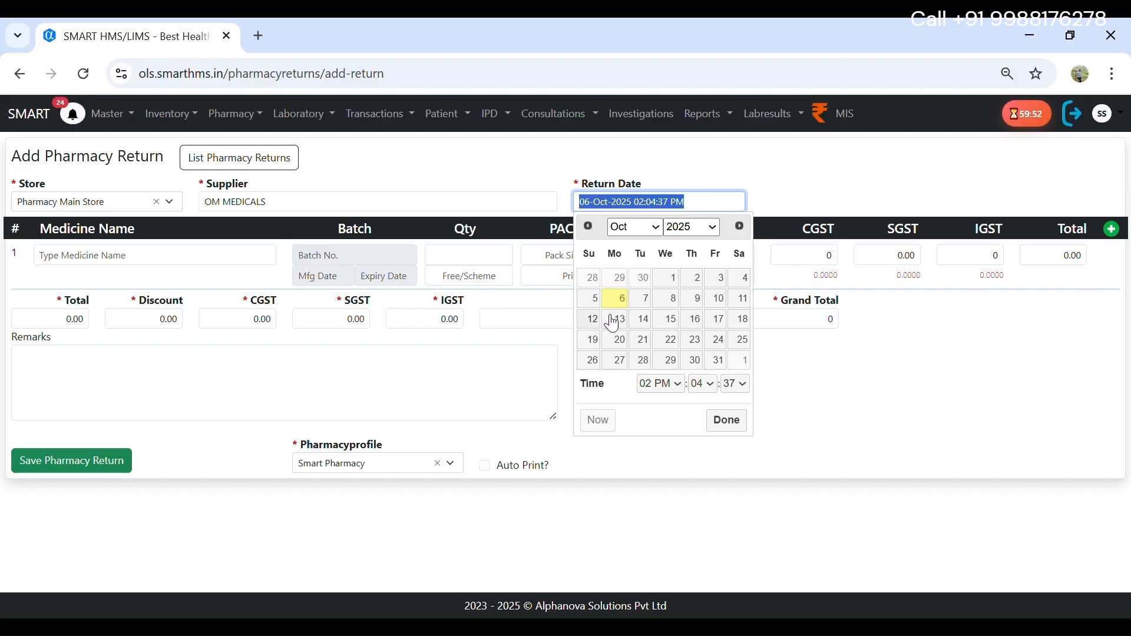
{"action": "left_click", "coordinate": [788, 192]}
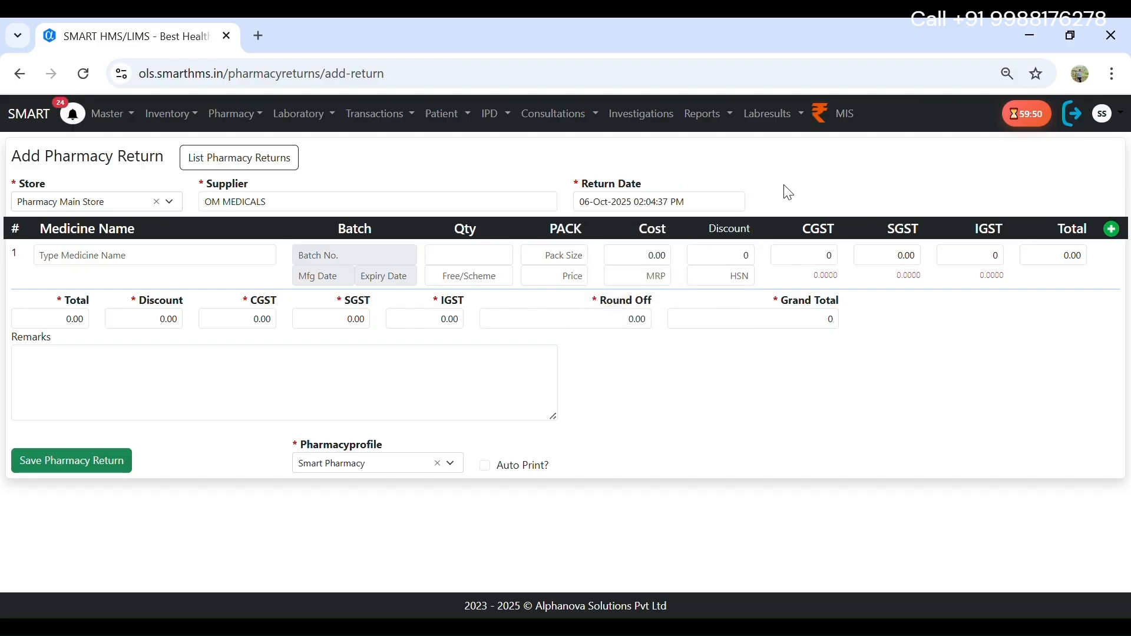
{"action": "left_click", "coordinate": [602, 212]}
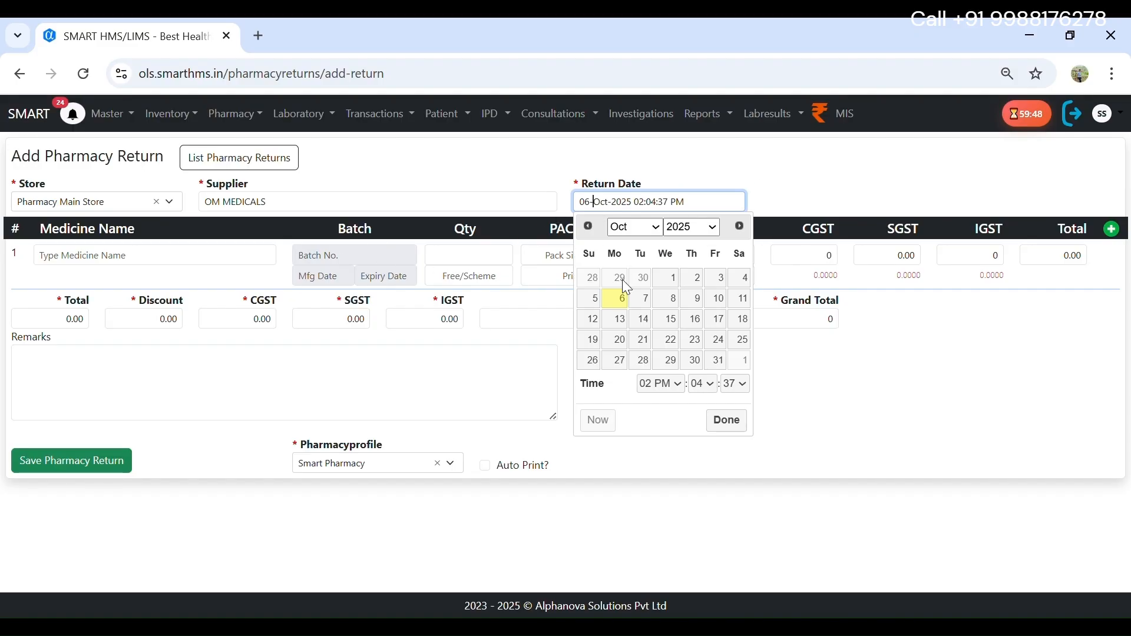
- Add Dolo 650 from batch 11788 with a quantity of 5 to the return and save it
{"action": "left_click", "coordinate": [164, 264]}
{"action": "type", "text": "dolo 650"}
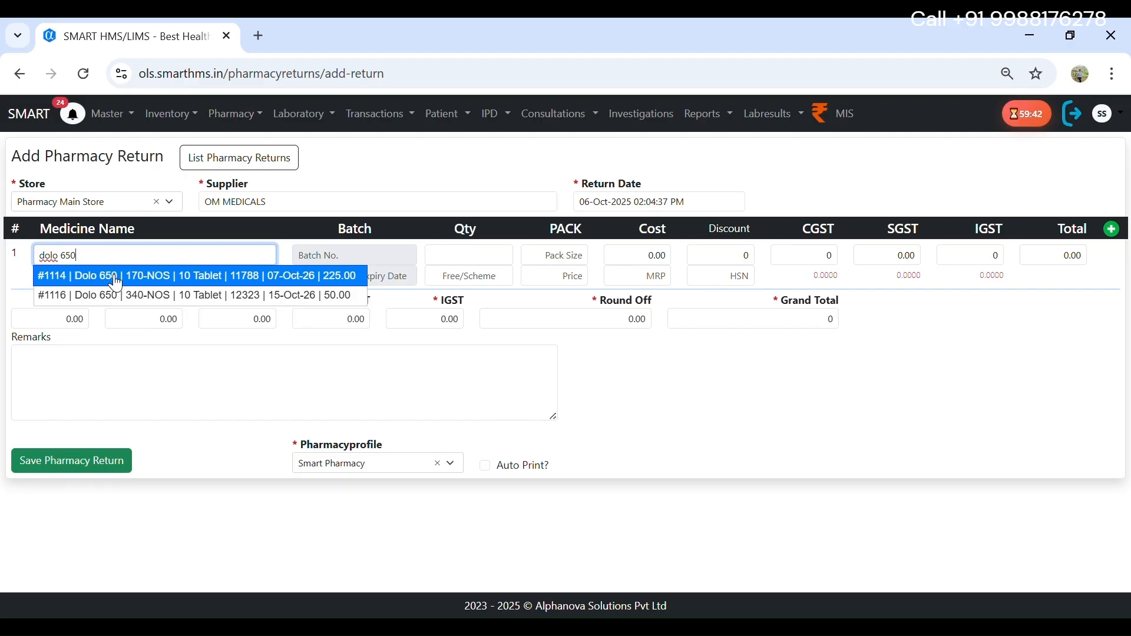
{"action": "left_click", "coordinate": [116, 277]}
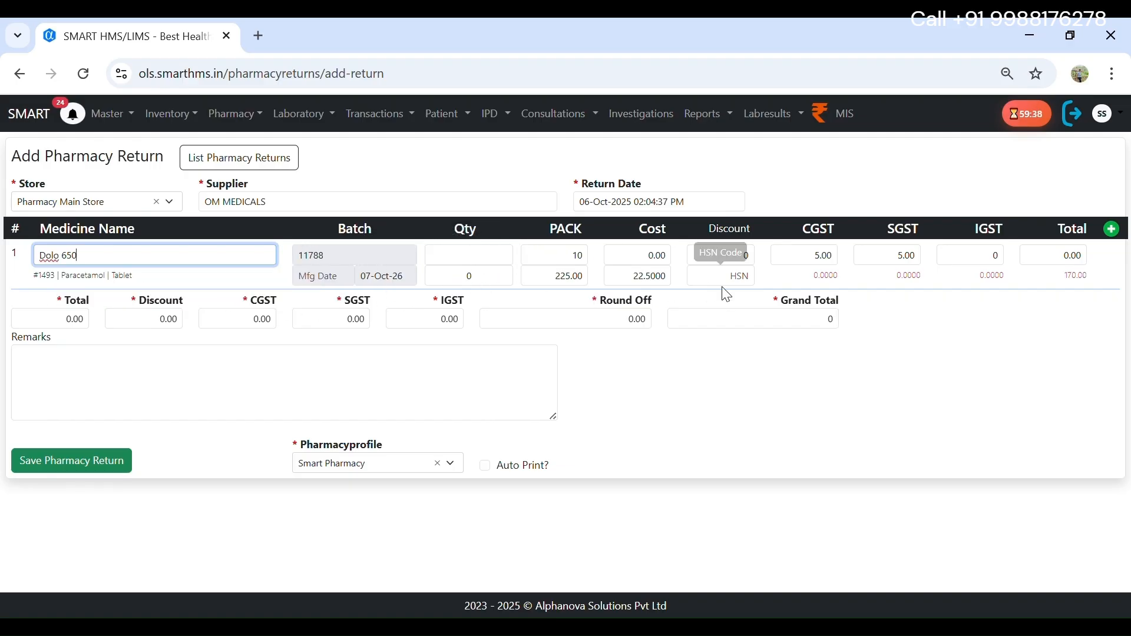
{"action": "left_click", "coordinate": [460, 257]}
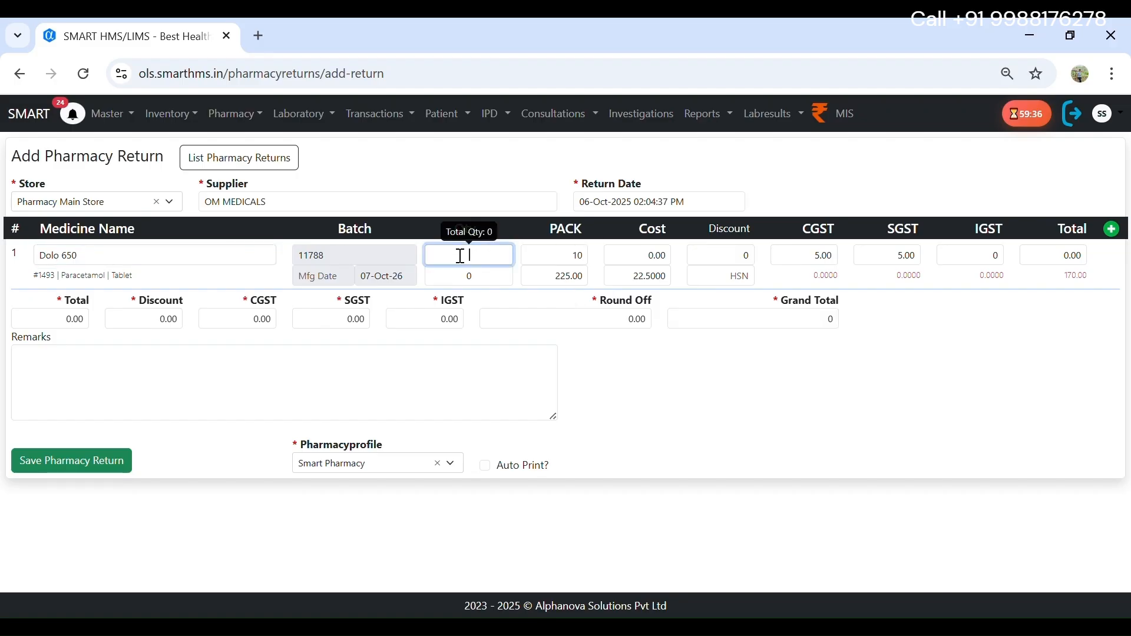
{"action": "type", "text": "5"}
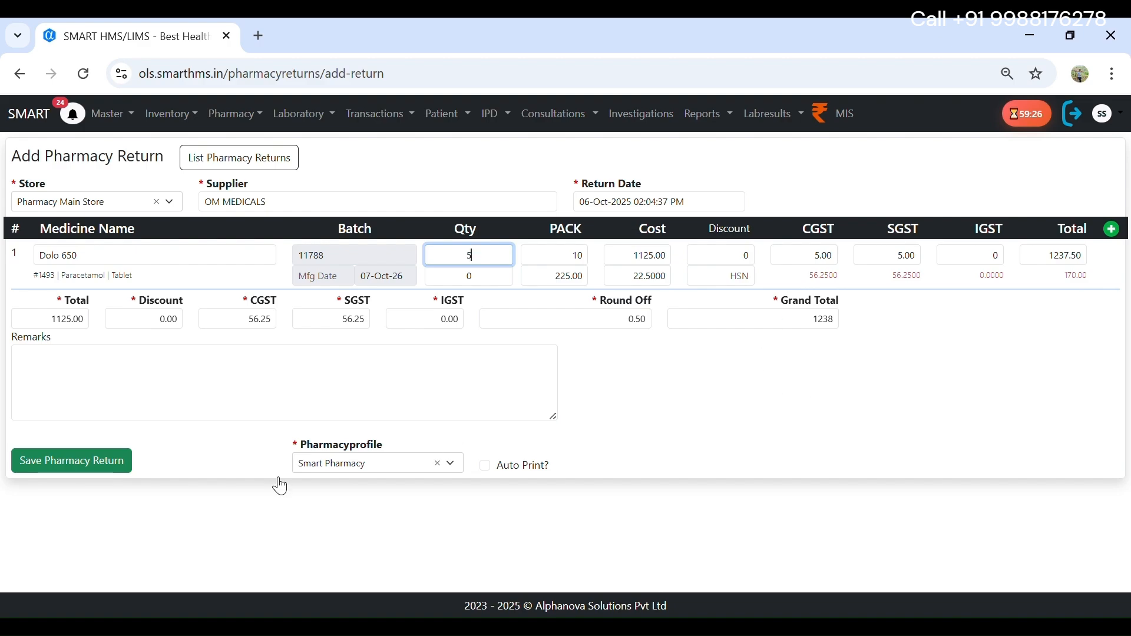
{"action": "left_click", "coordinate": [114, 468]}
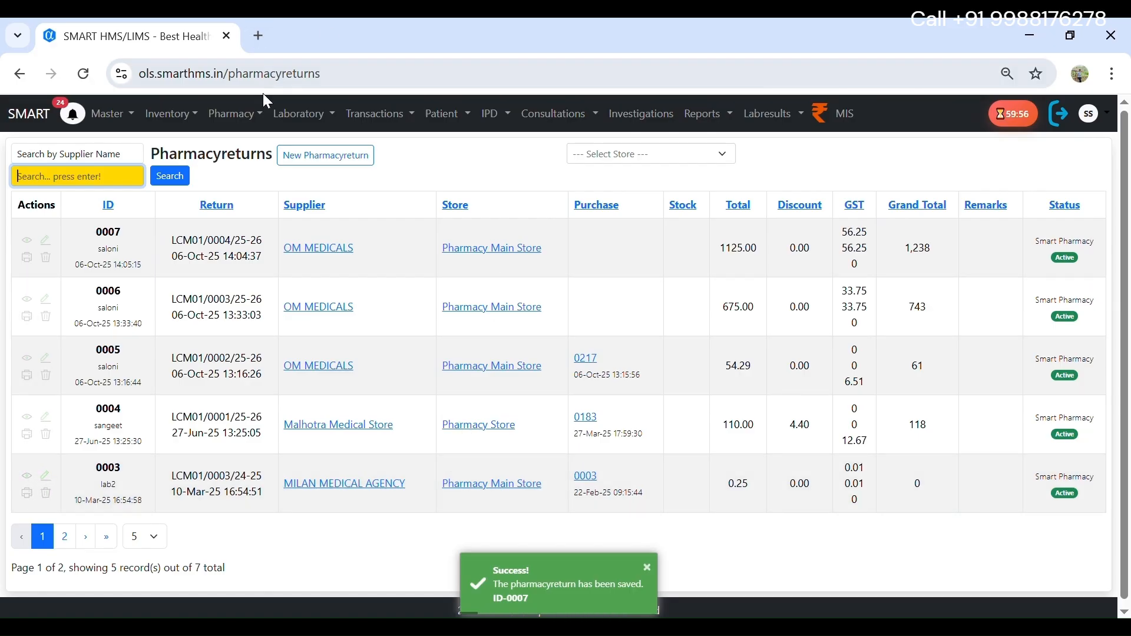
- Start a new pharmacy stock transfer from Pharmacy Main Store to IPD Consumables Store-NO USE
{"action": "left_click", "coordinate": [265, 120]}
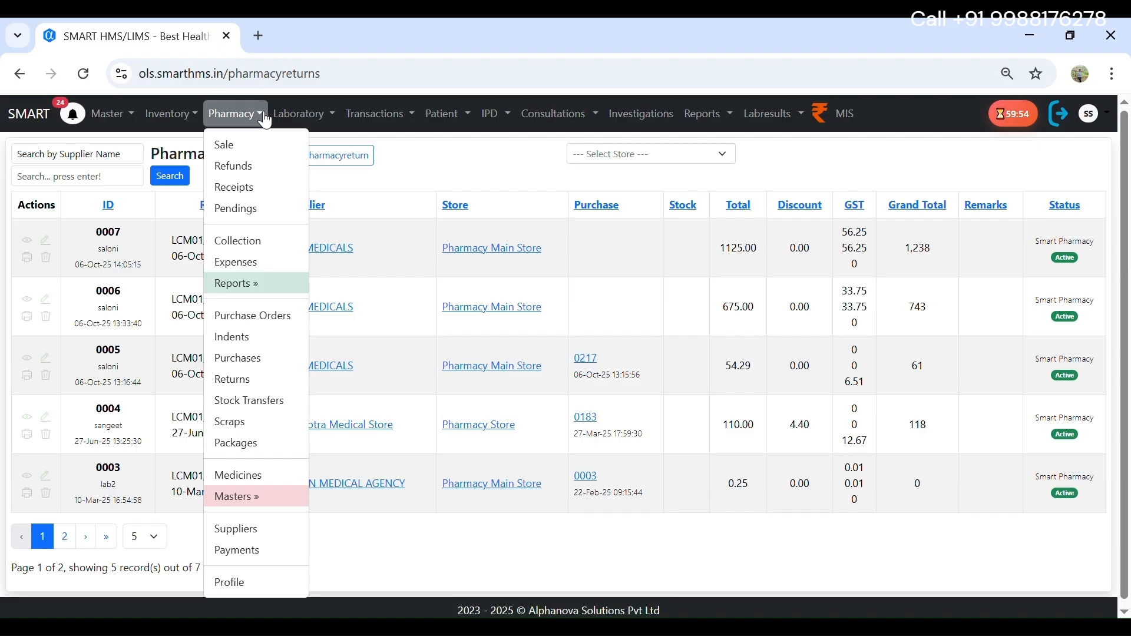
{"action": "left_click", "coordinate": [253, 404]}
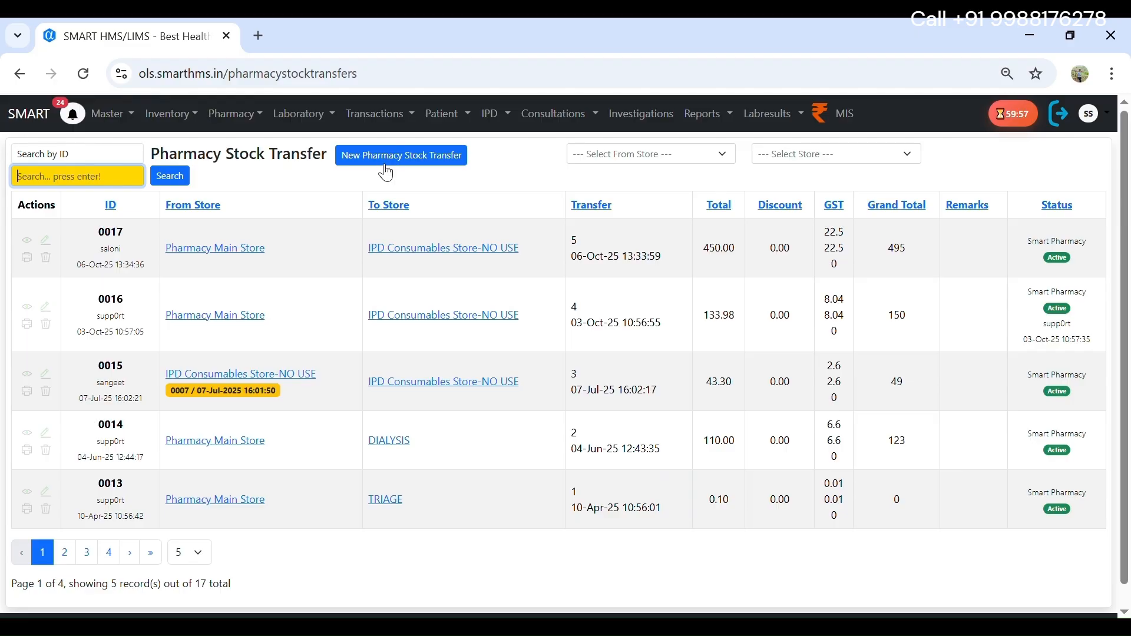
{"action": "left_click", "coordinate": [400, 155]}
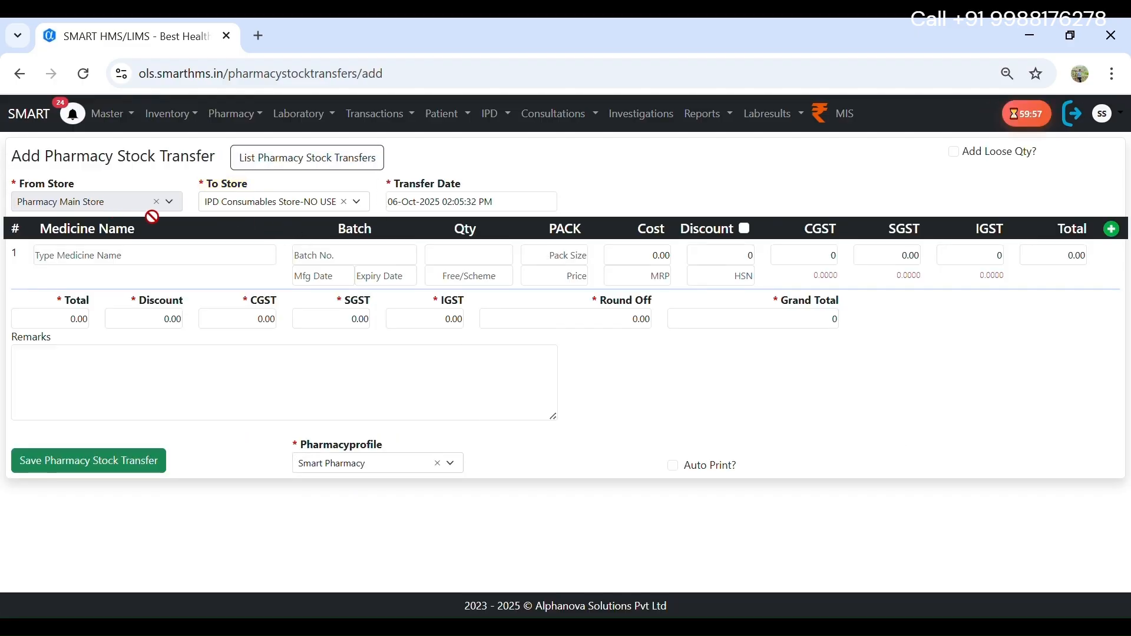
{"action": "left_click", "coordinate": [245, 206]}
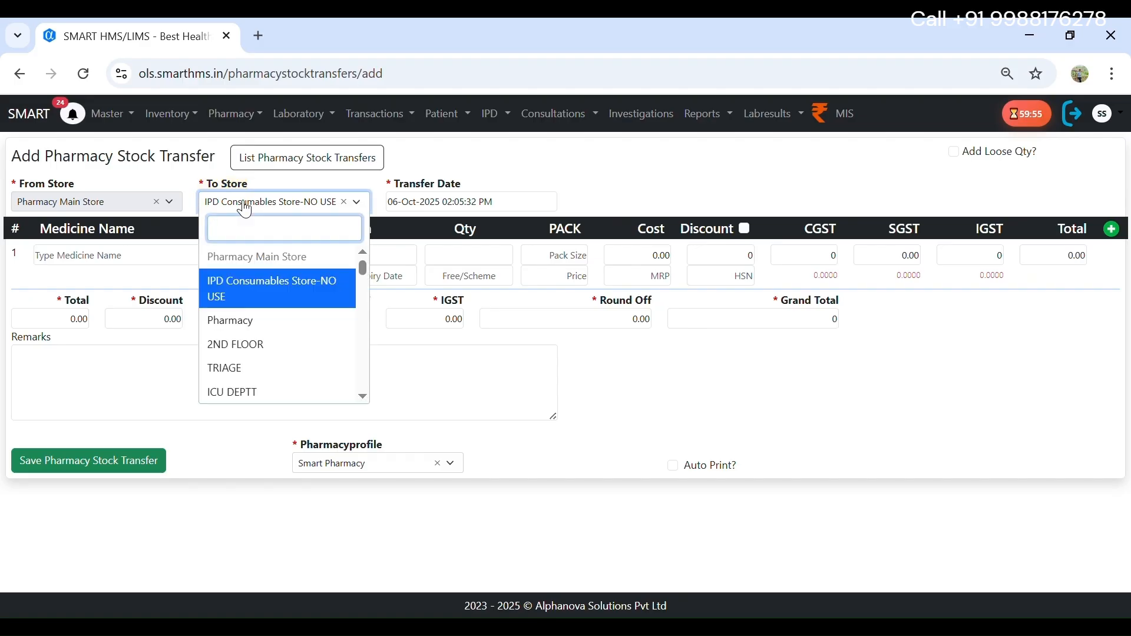
{"action": "scroll", "coordinate": [253, 328], "scroll_direction": "down", "scroll_amount": 3}
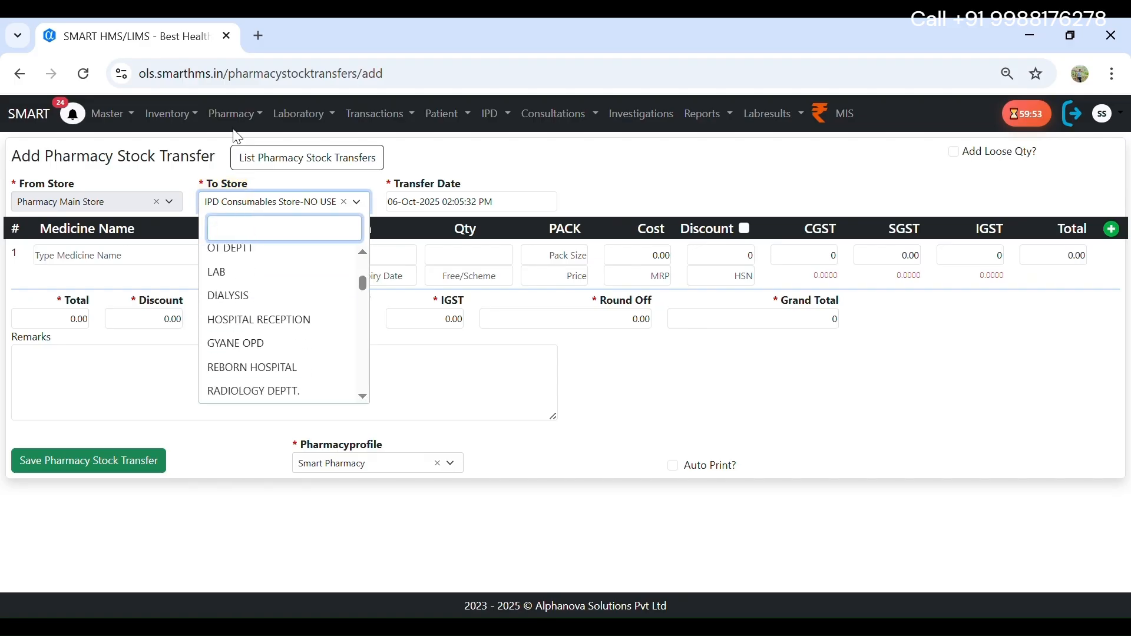
{"action": "scroll", "coordinate": [282, 293], "scroll_direction": "up", "scroll_amount": 3}
{"action": "left_click", "coordinate": [284, 286]}
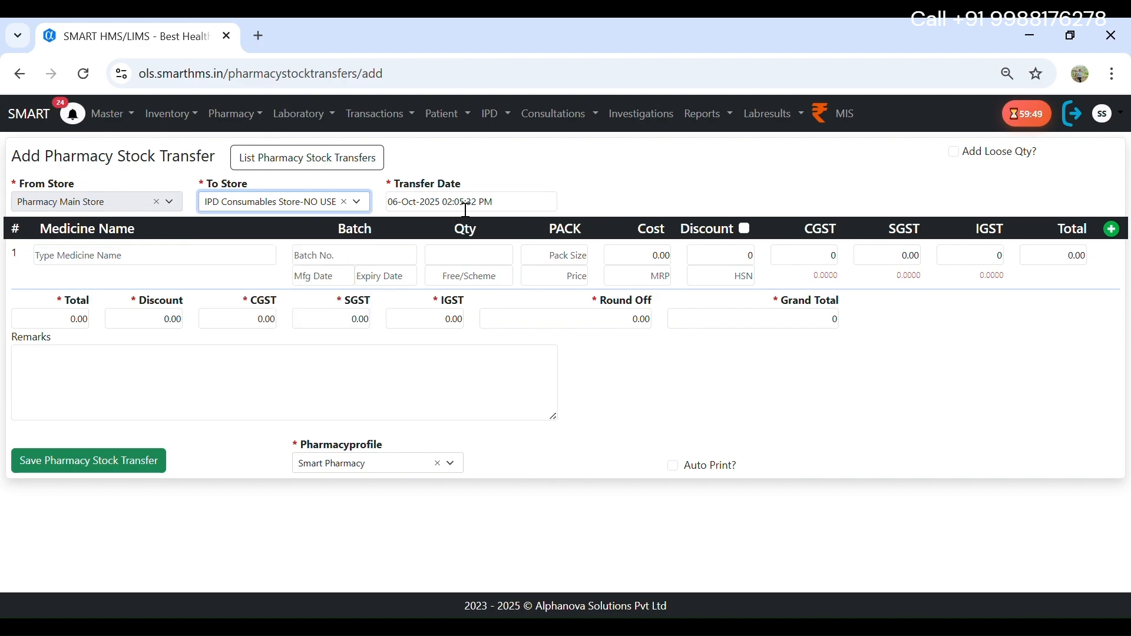
{"action": "left_click", "coordinate": [526, 207]}
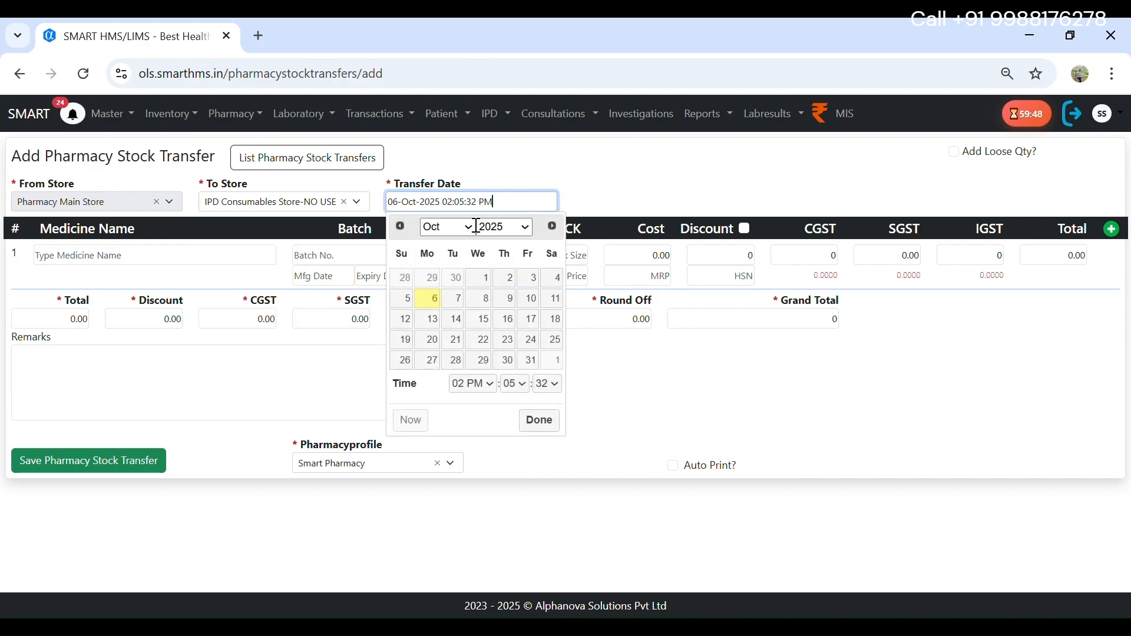
- Save the stock transfer with a quantity of 8 of Dolo 650 from batch 11788, and return to the home dashboard
{"action": "left_click", "coordinate": [119, 254]}
{"action": "type", "text": "dolo"}
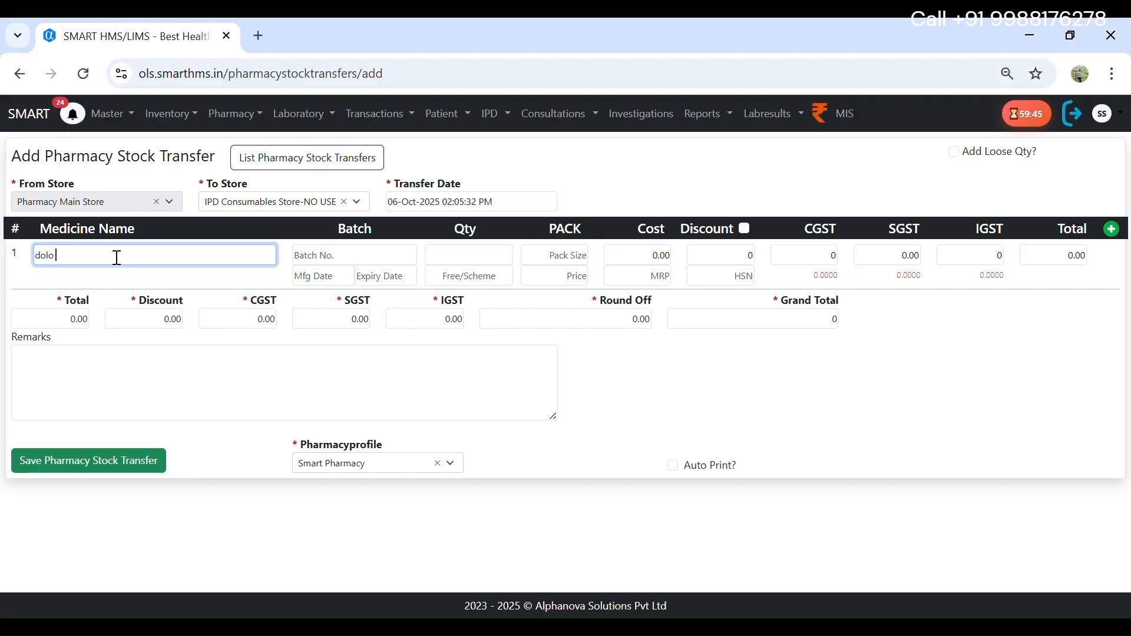
{"action": "type", "text": " 650"}
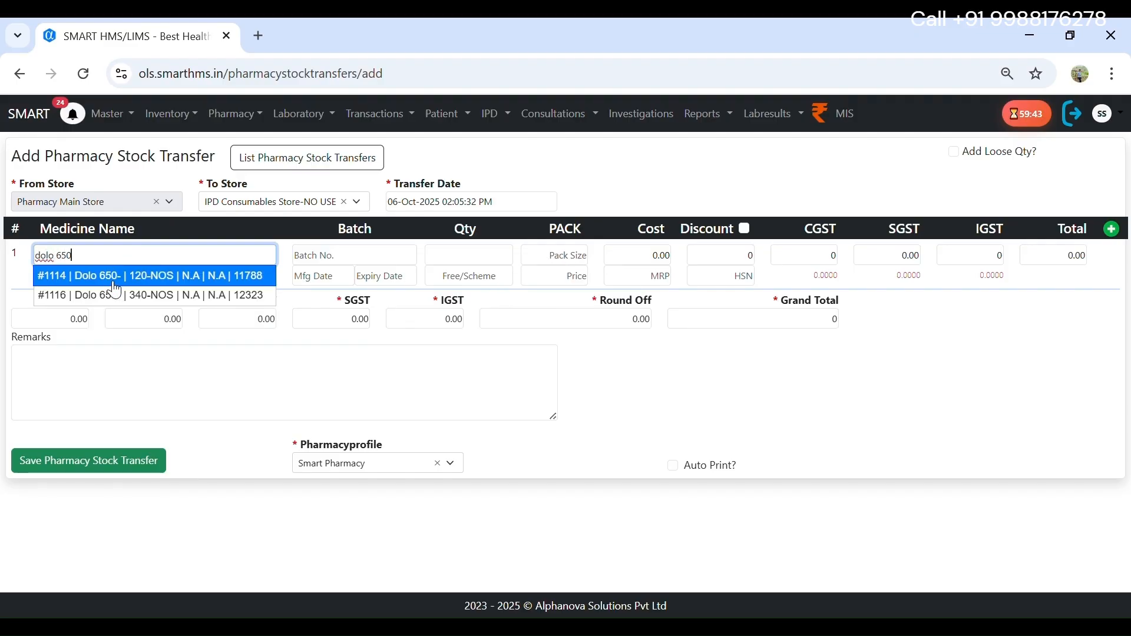
{"action": "left_click", "coordinate": [115, 277]}
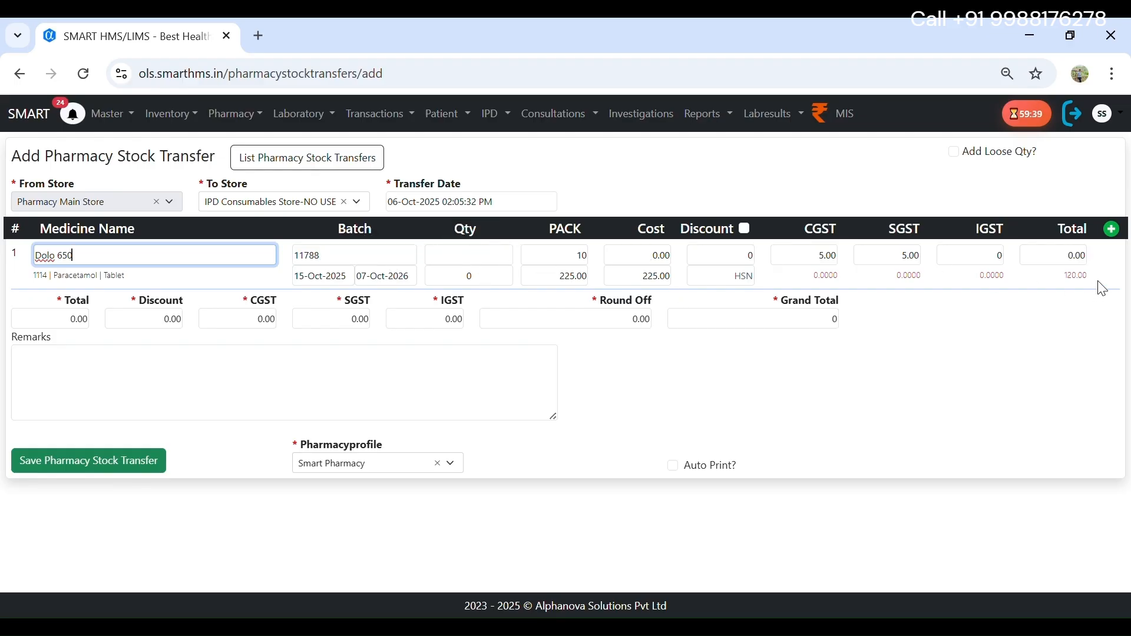
{"action": "left_click", "coordinate": [495, 258]}
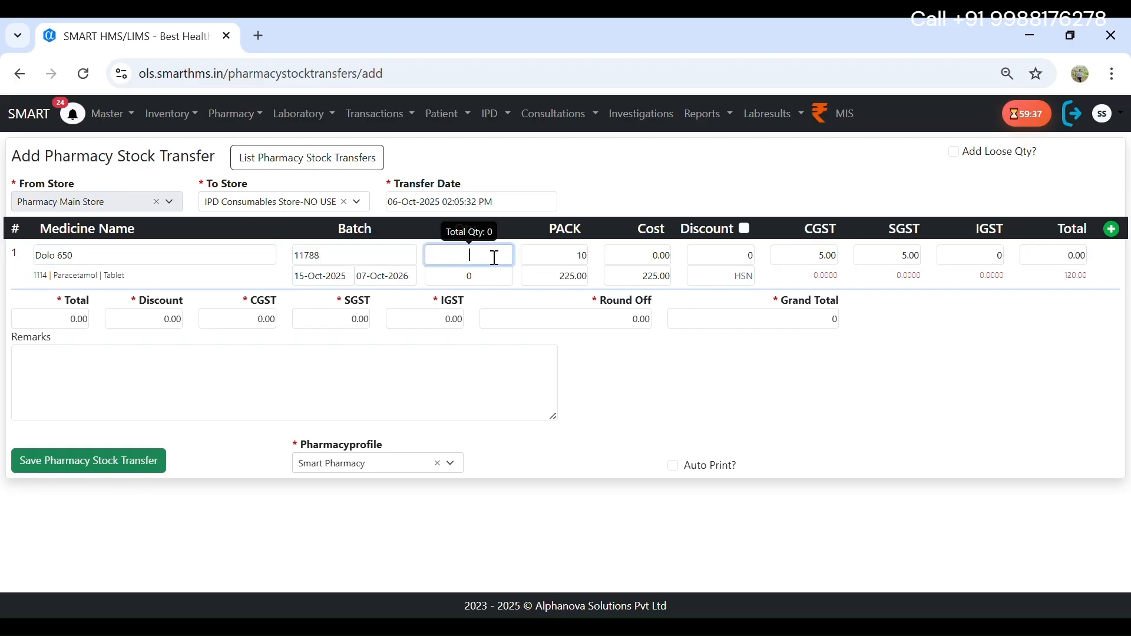
{"action": "type", "text": "8"}
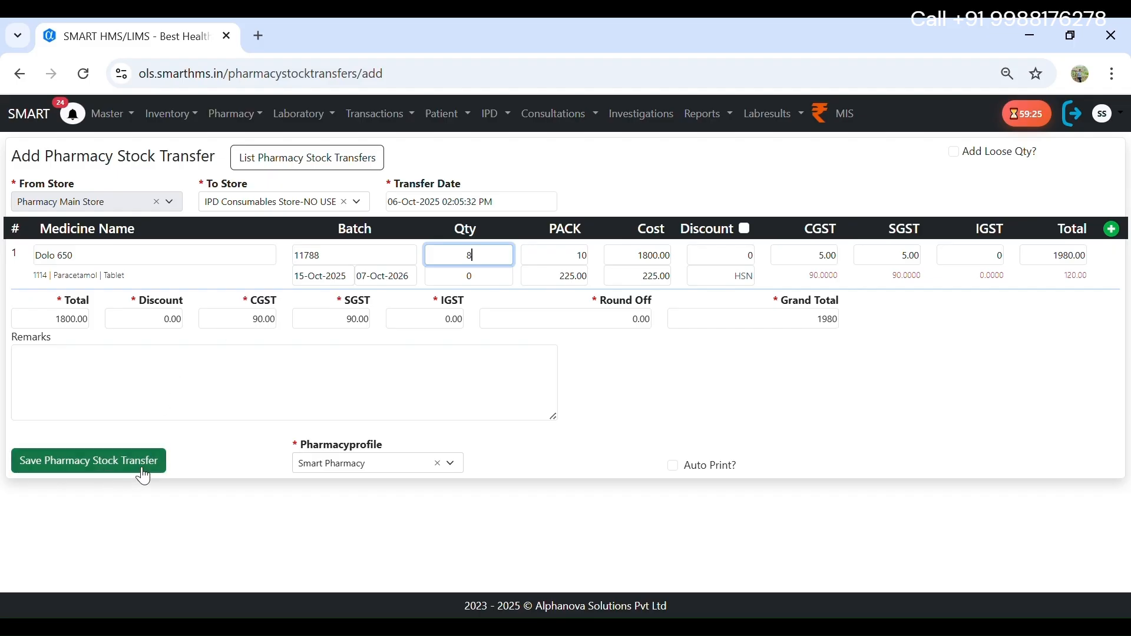
{"action": "left_click", "coordinate": [97, 467]}
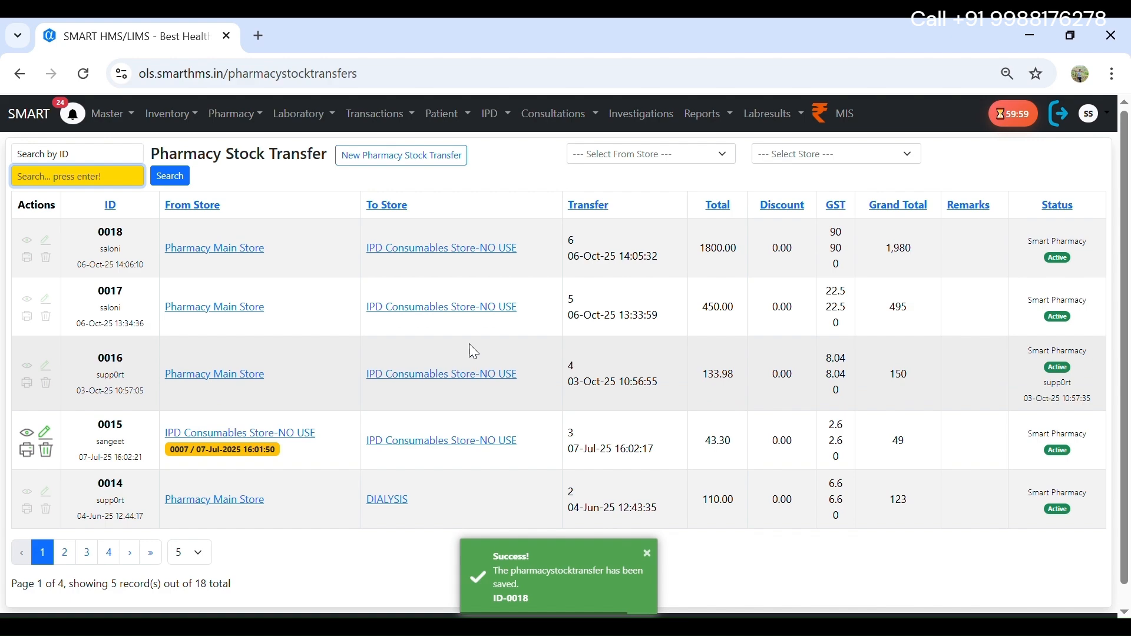
{"action": "left_click", "coordinate": [47, 120]}
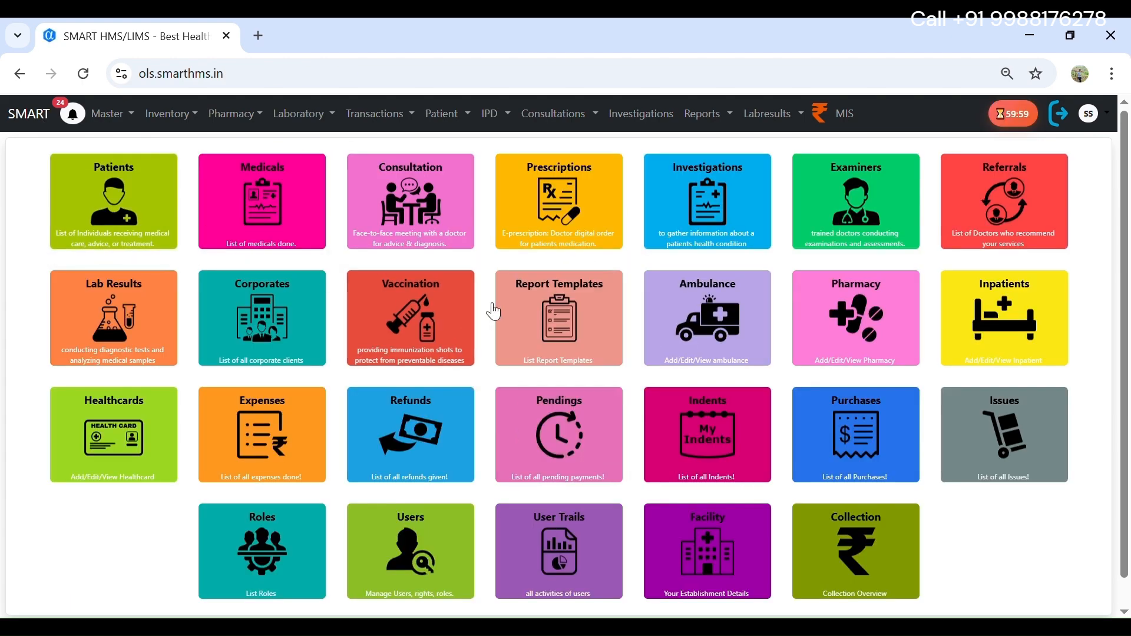